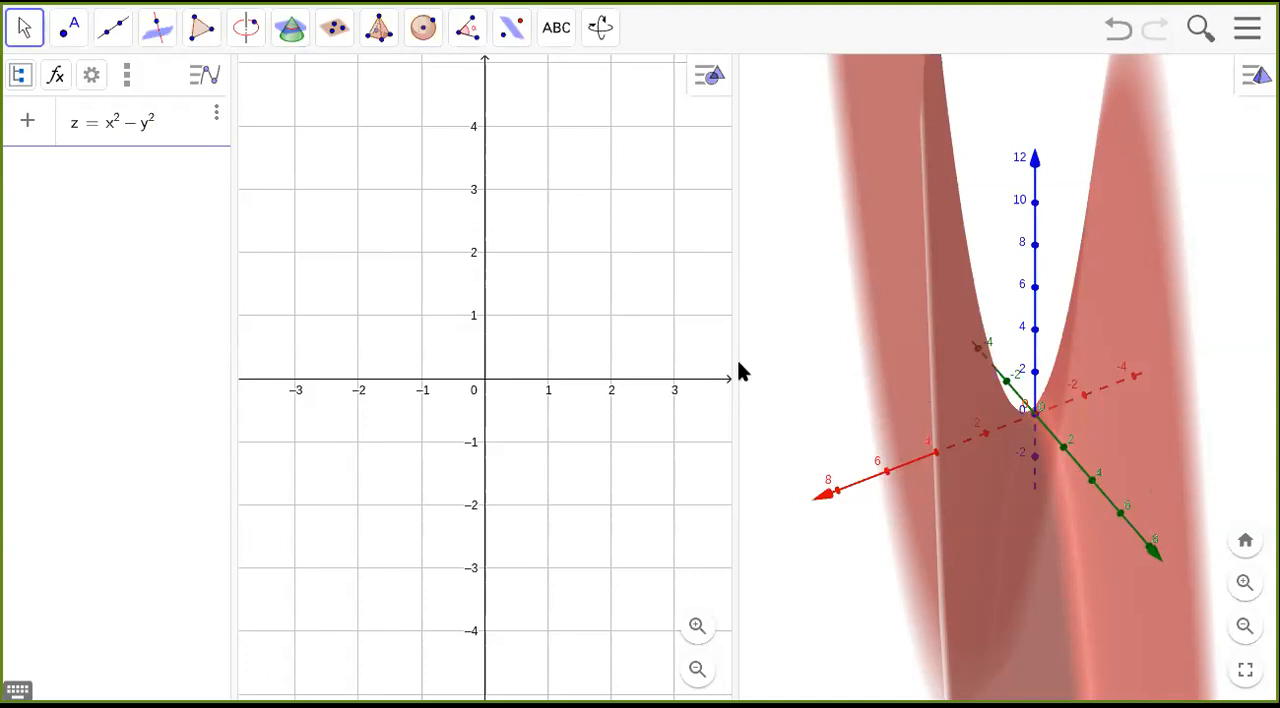
Widen the 3D view and create the surface z = x² − y².
left_click_drag(737, 363, 609, 366)
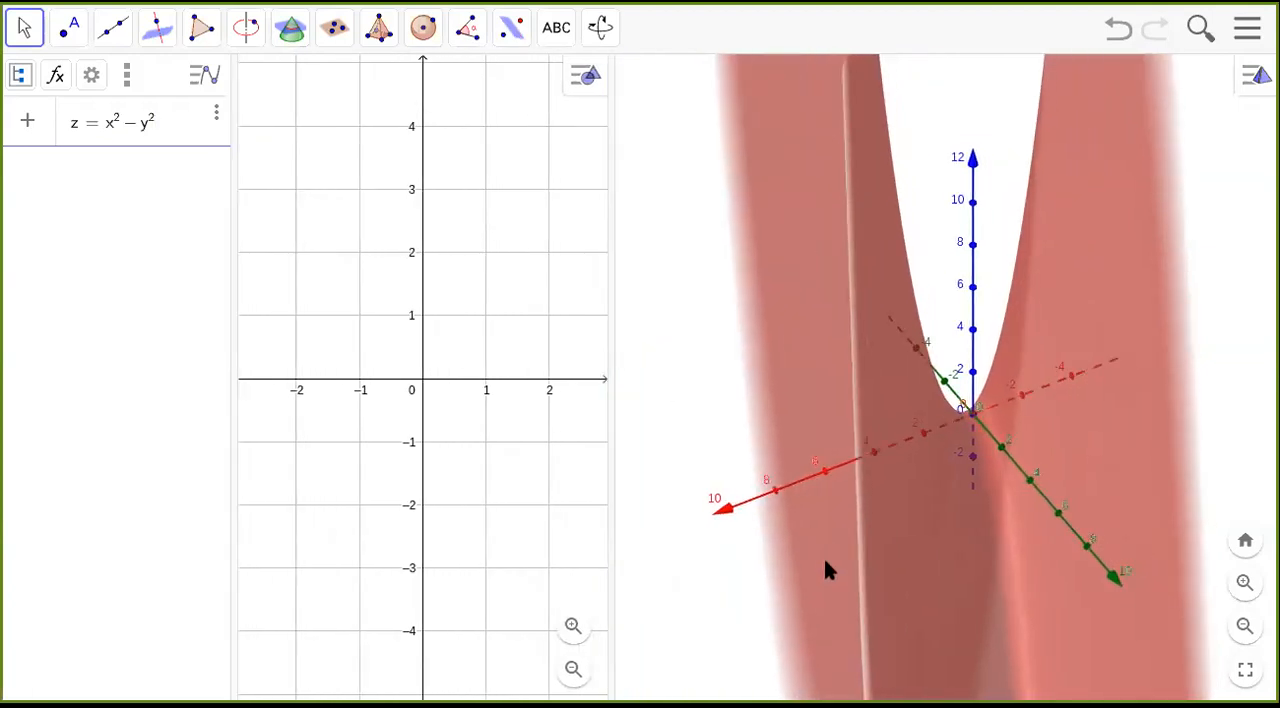
key("Return")
left_click_drag(779, 568, 784, 606)
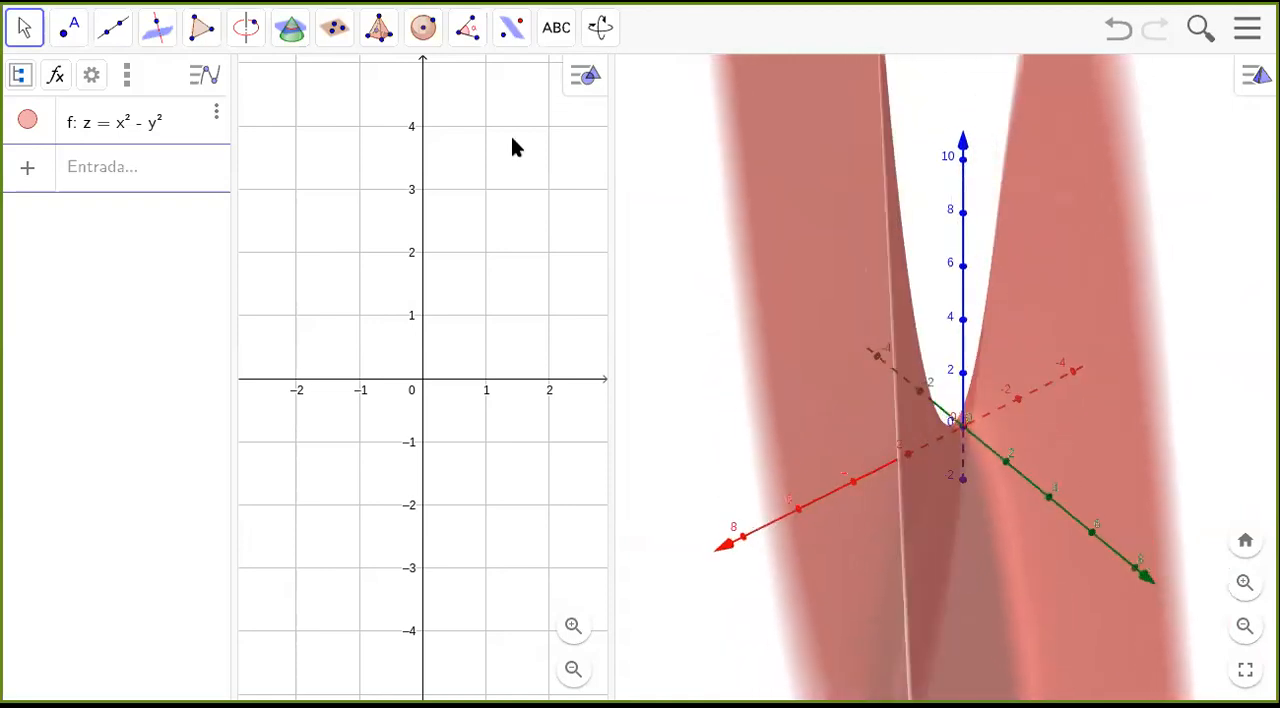
Create a slider for the parameter k.
left_click(76, 176)
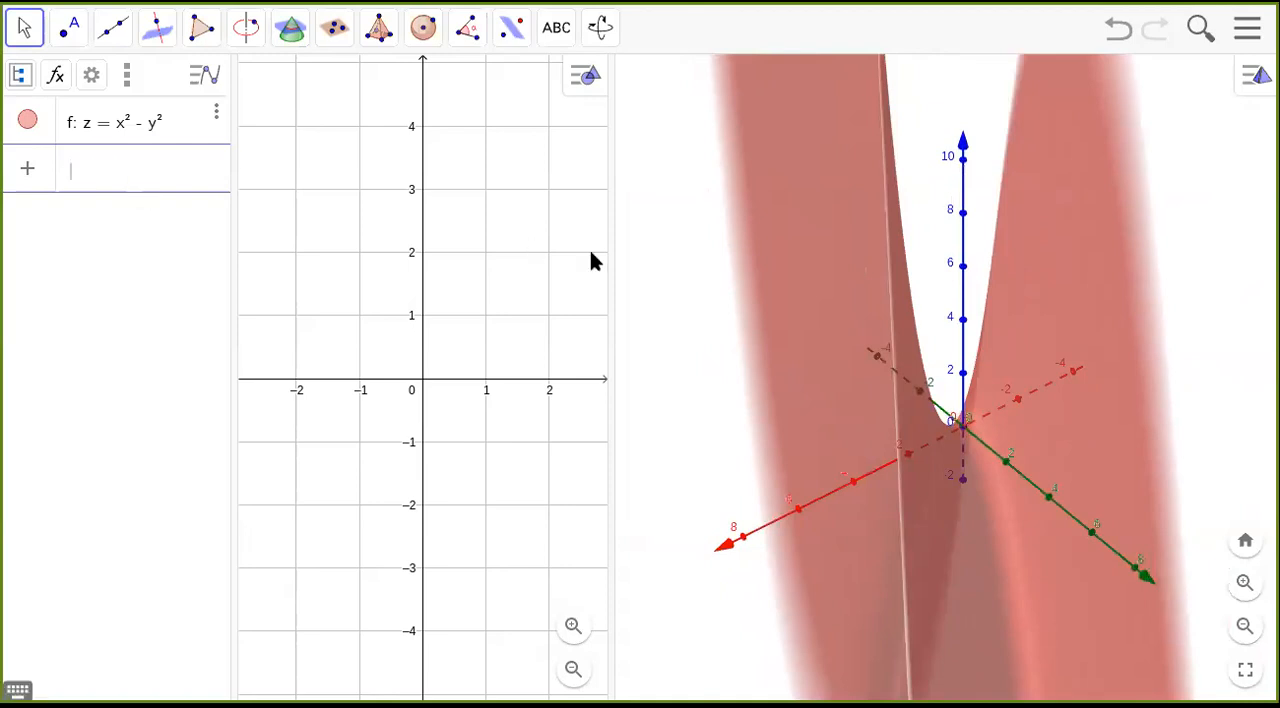
type("k")
key("Return")
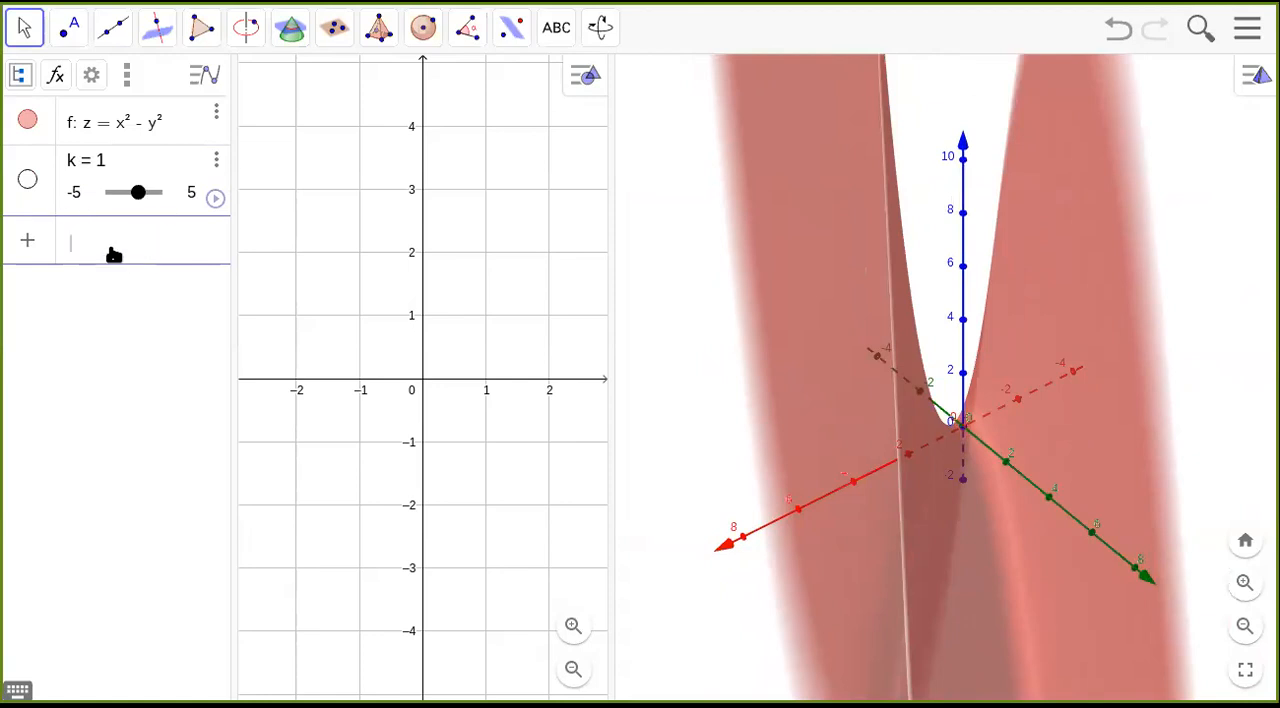
Add the horizontal plane z = k to the 3D scene.
type("z = k")
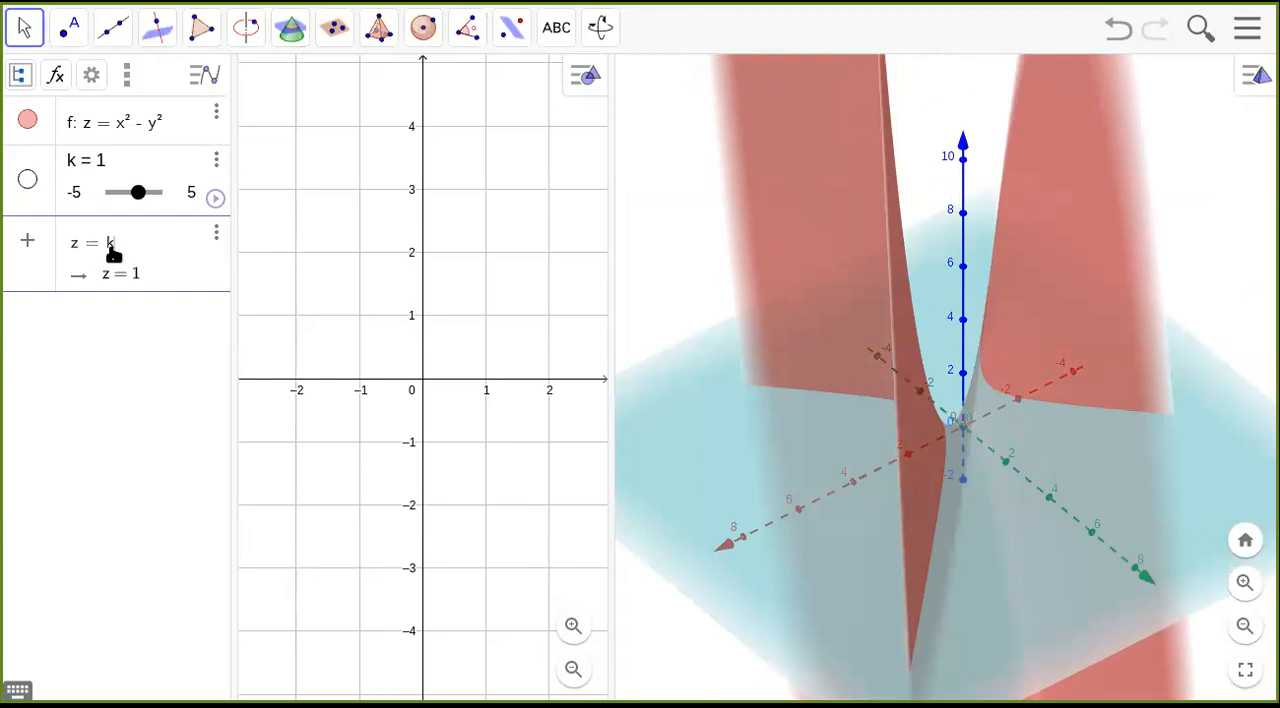
key("Return")
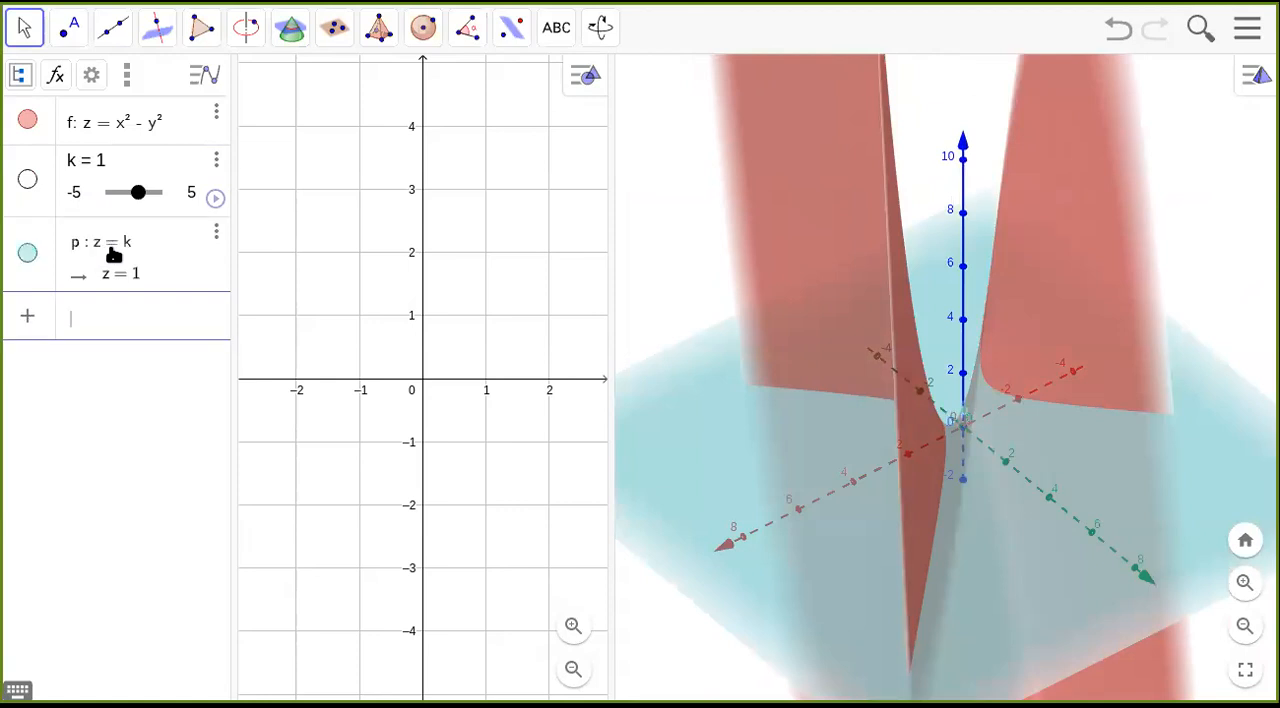
Set the slider k to 2.8 to raise the horizontal plane.
left_click_drag(823, 545, 936, 514)
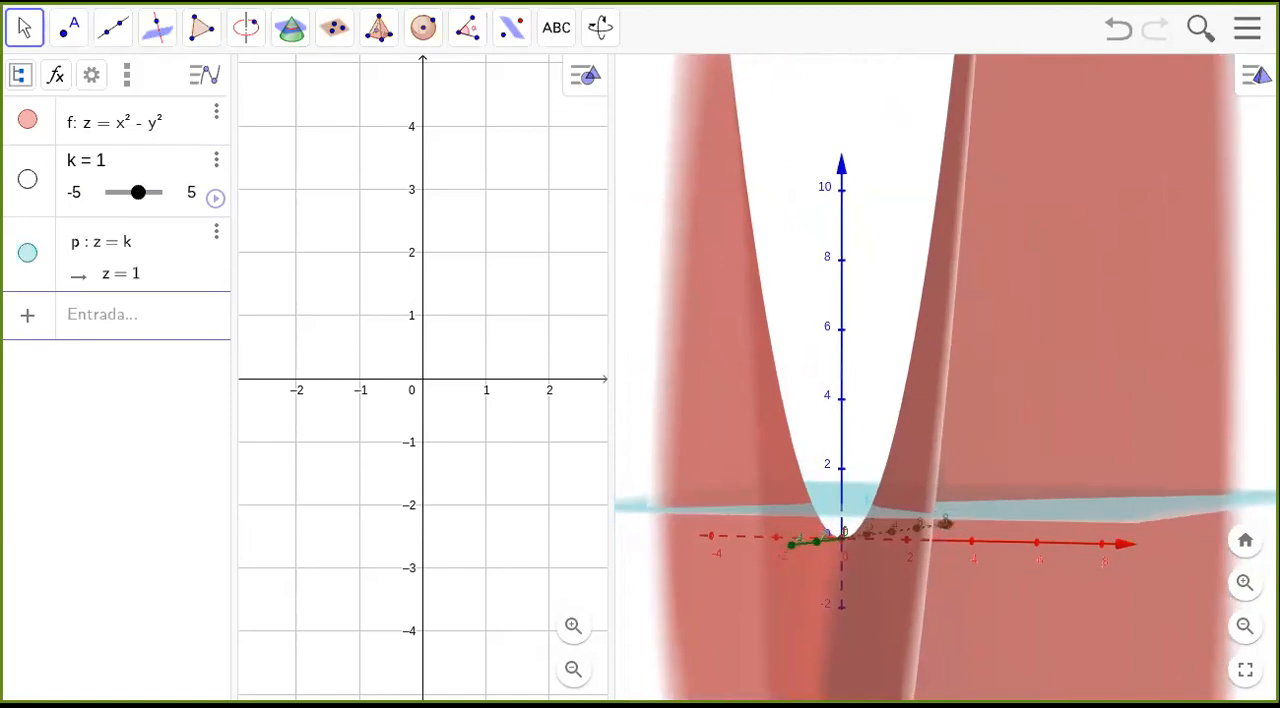
left_click_drag(137, 195, 221, 199)
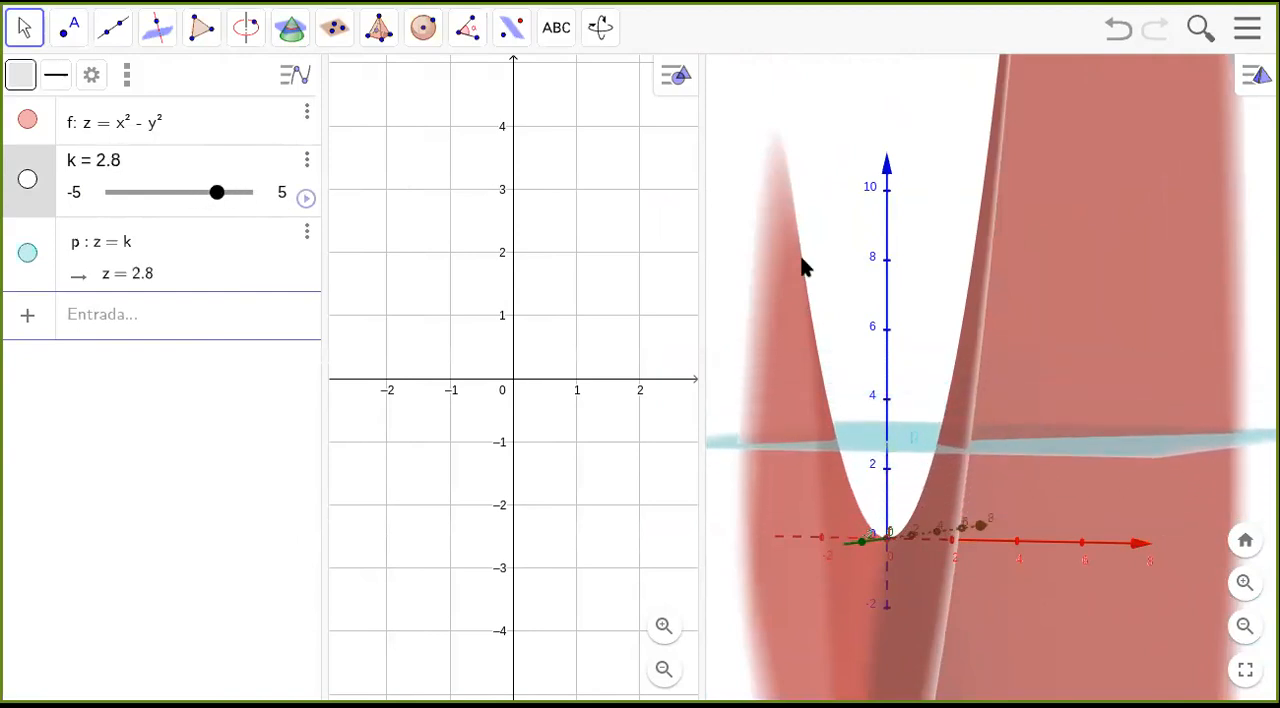
left_click_drag(948, 268, 860, 290)
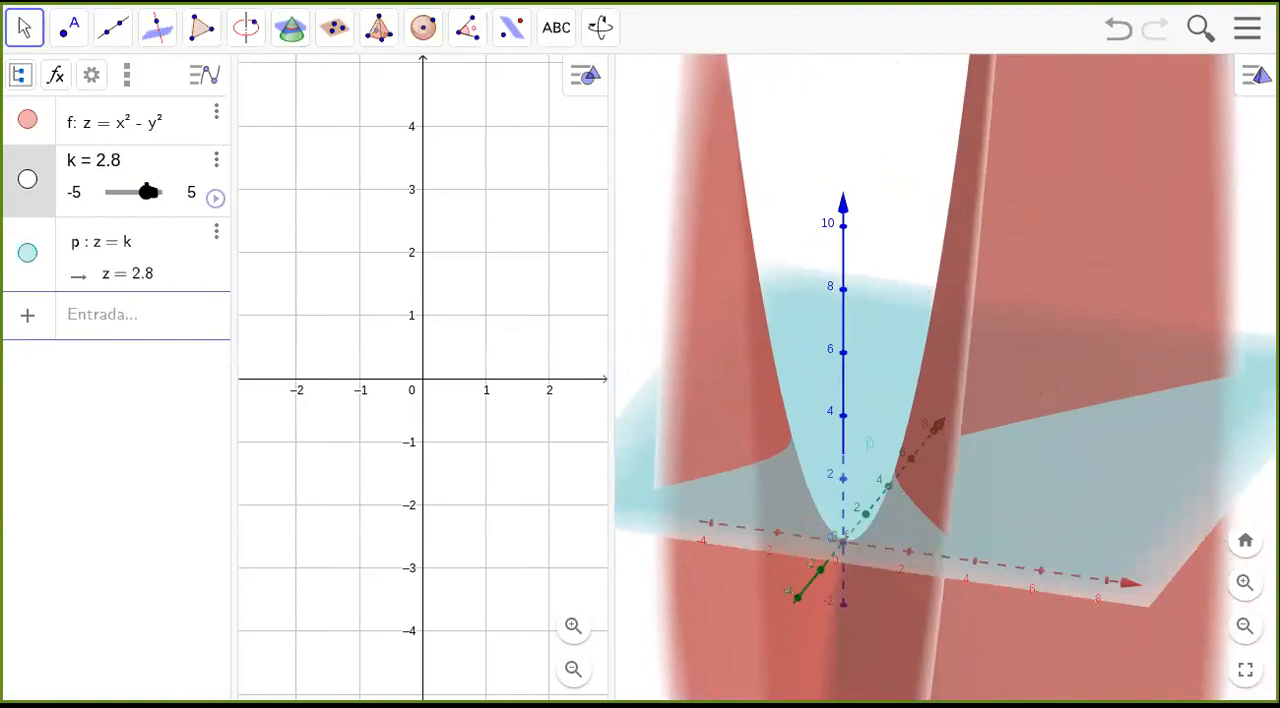
Create the intersection curve of the surface z = x² − y² and the plane z = k.
left_click(290, 25)
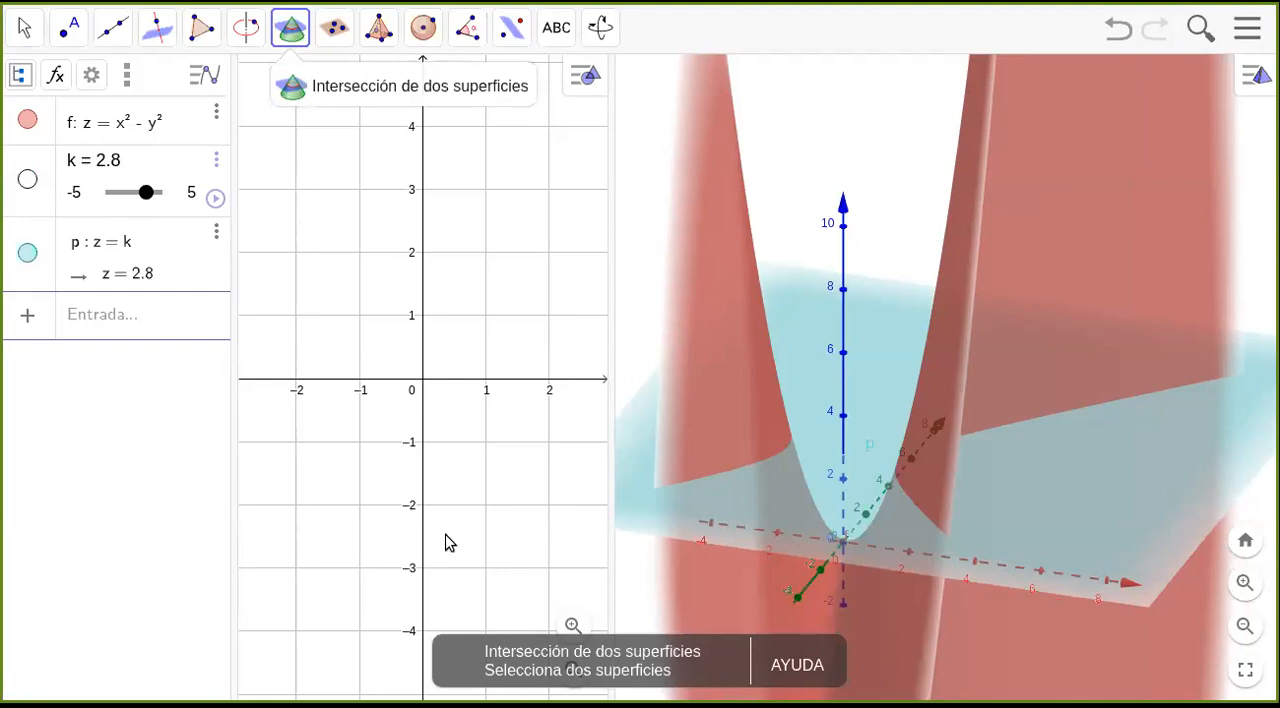
left_click(1130, 110)
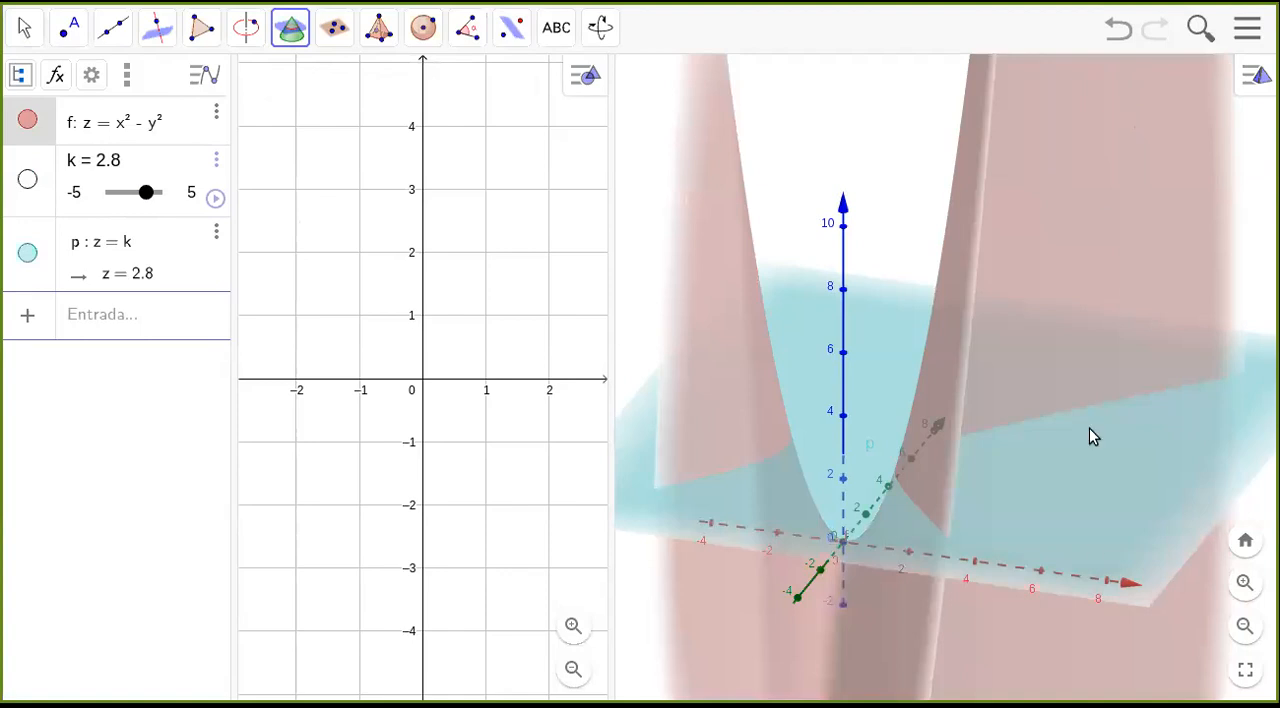
left_click(1081, 541)
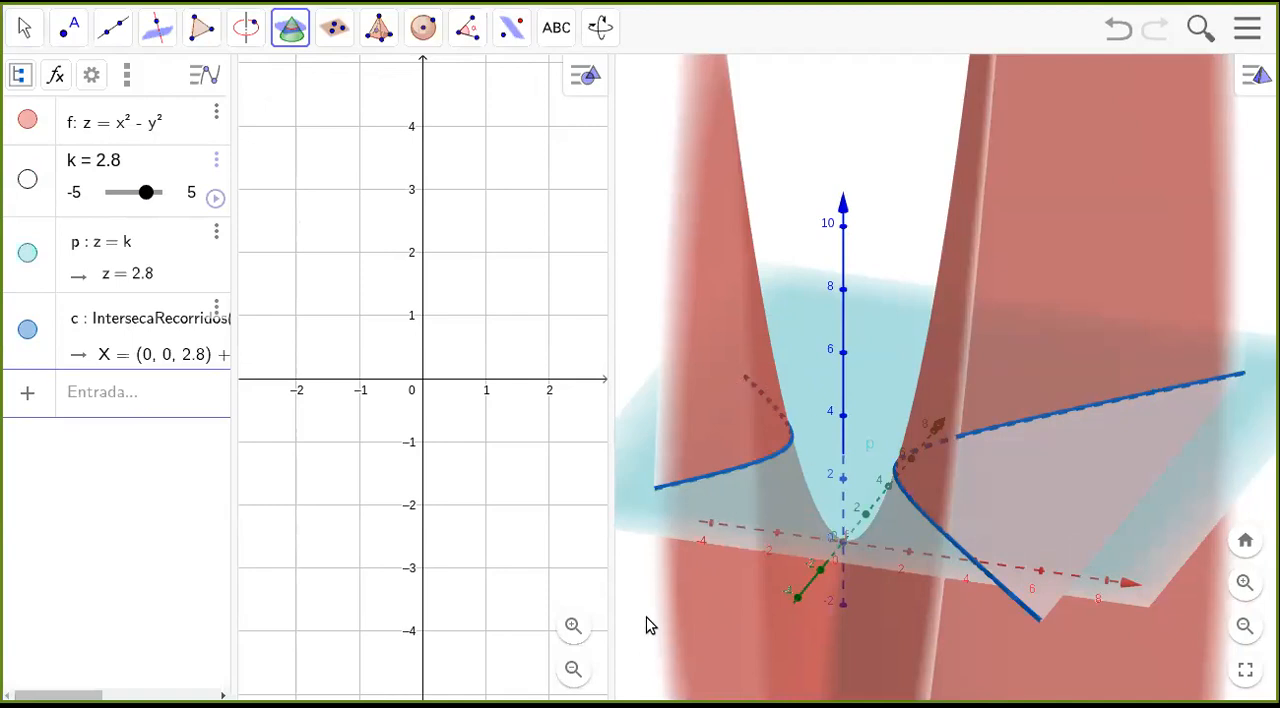
left_click(677, 628)
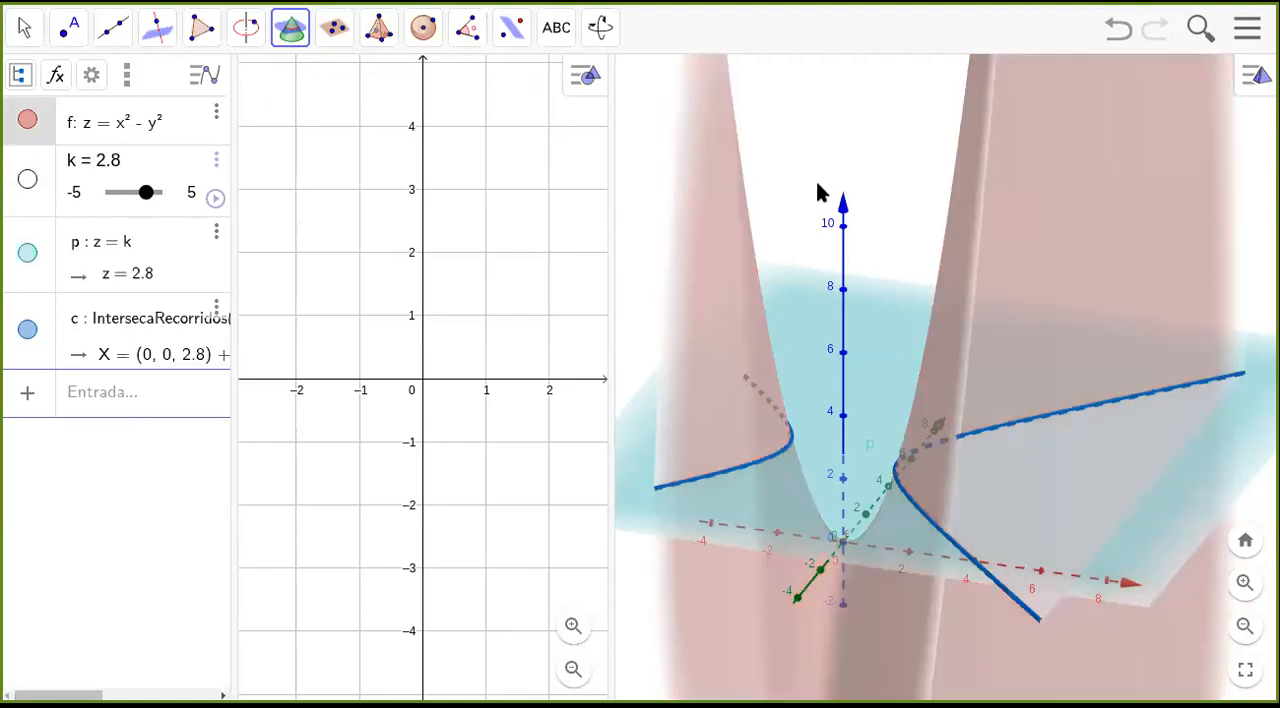
left_click(25, 27)
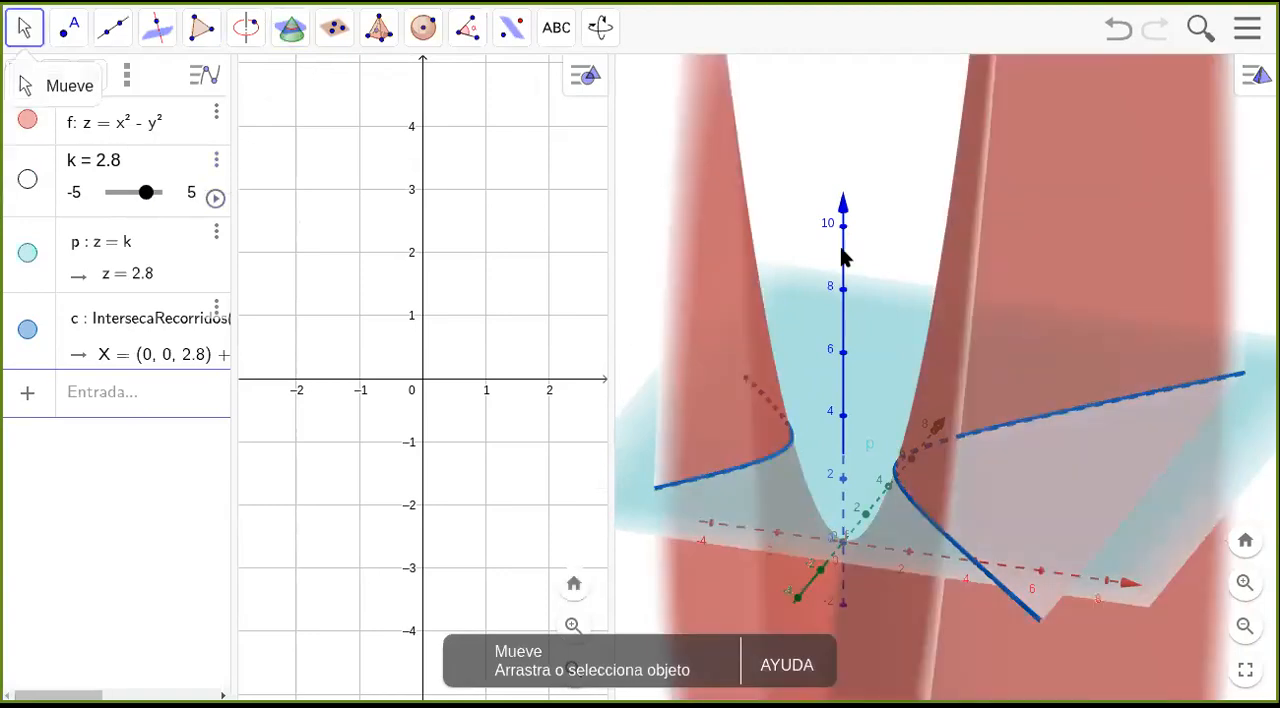
Animate the slider k to move the intersection curve and pause it at k = -4.68.
left_click_drag(630, 590, 797, 577)
scroll(797, 577, "down", 2)
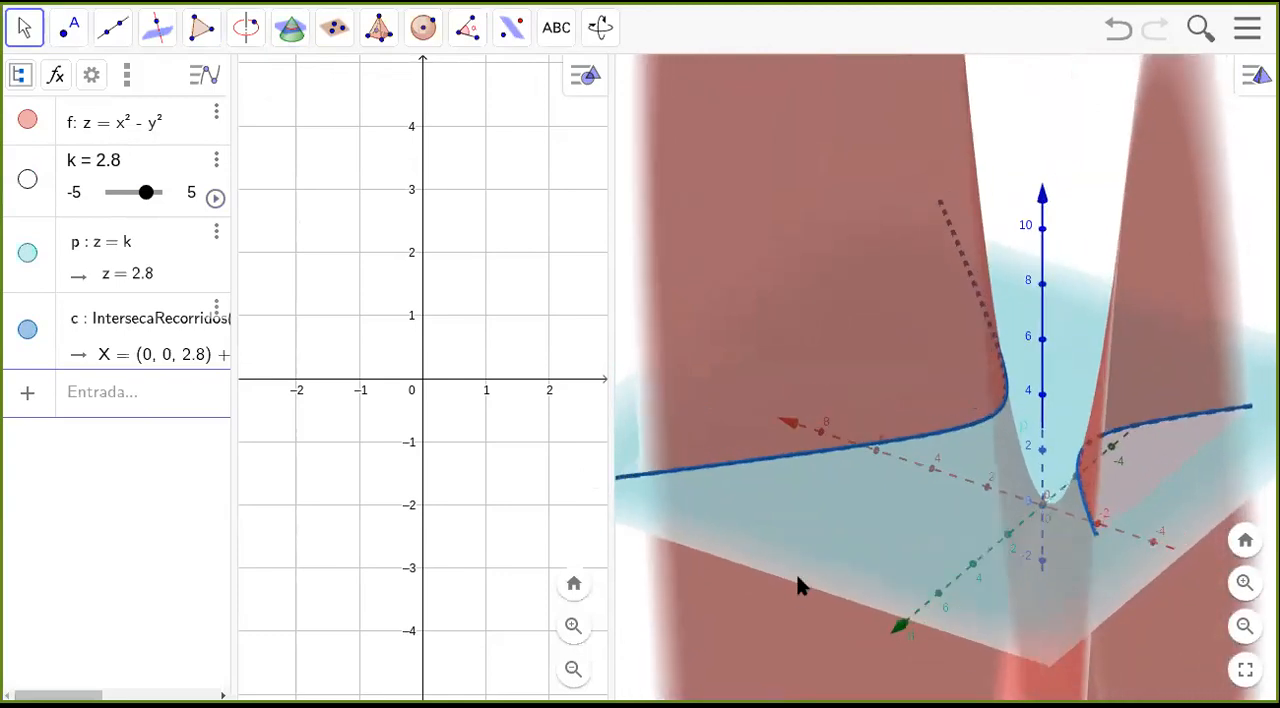
left_click_drag(648, 590, 803, 596)
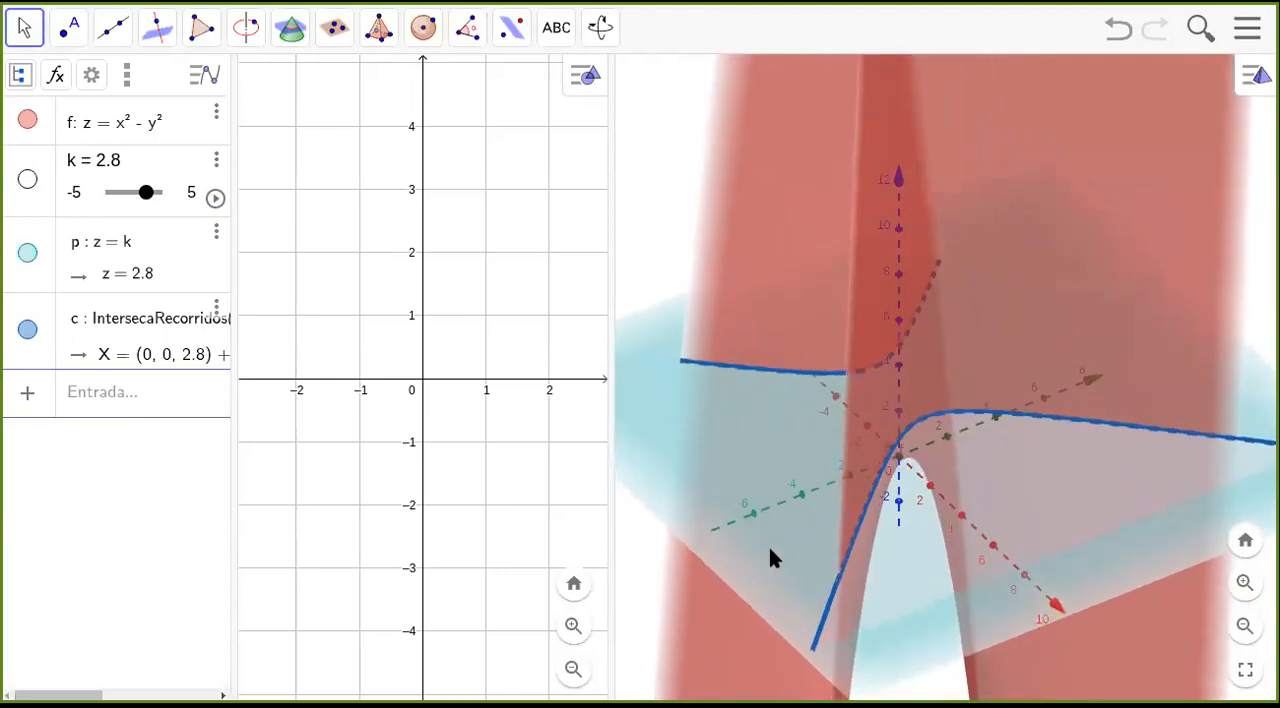
left_click(215, 198)
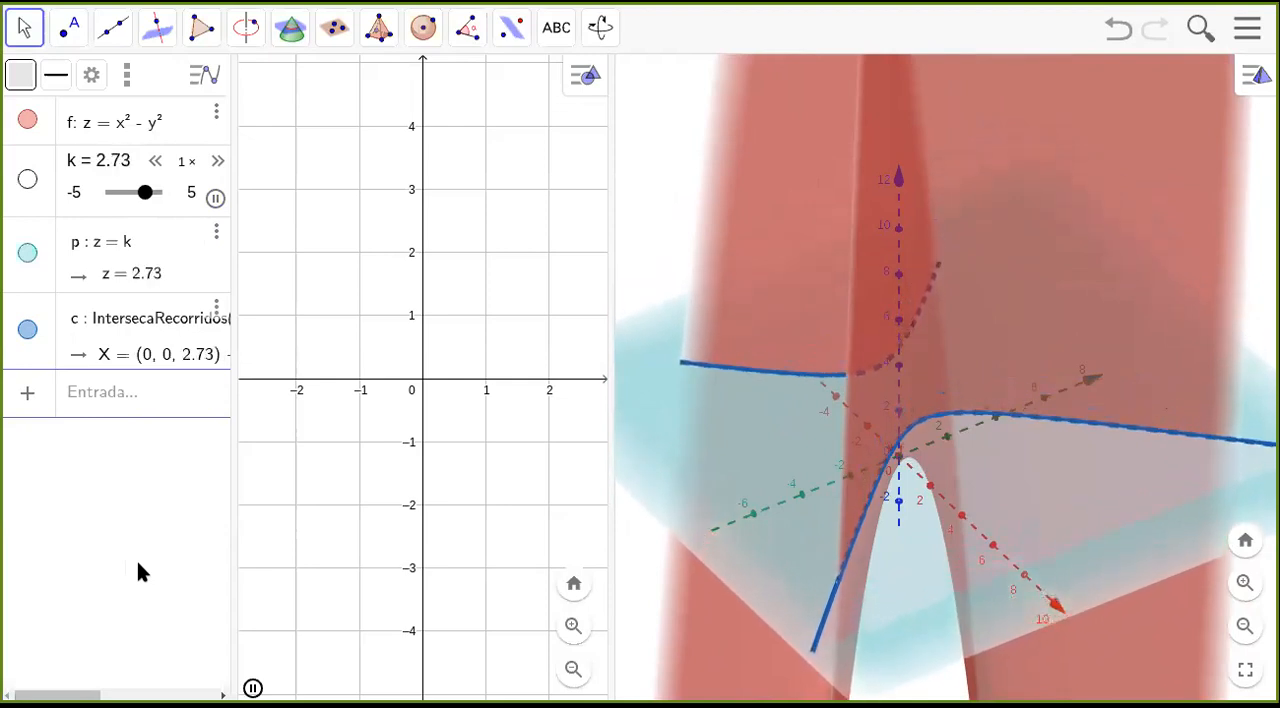
mouse_move(919, 623)
left_mouse_down()
mouse_move(923, 602)
mouse_move(907, 590)
mouse_move(911, 635)
left_mouse_up()
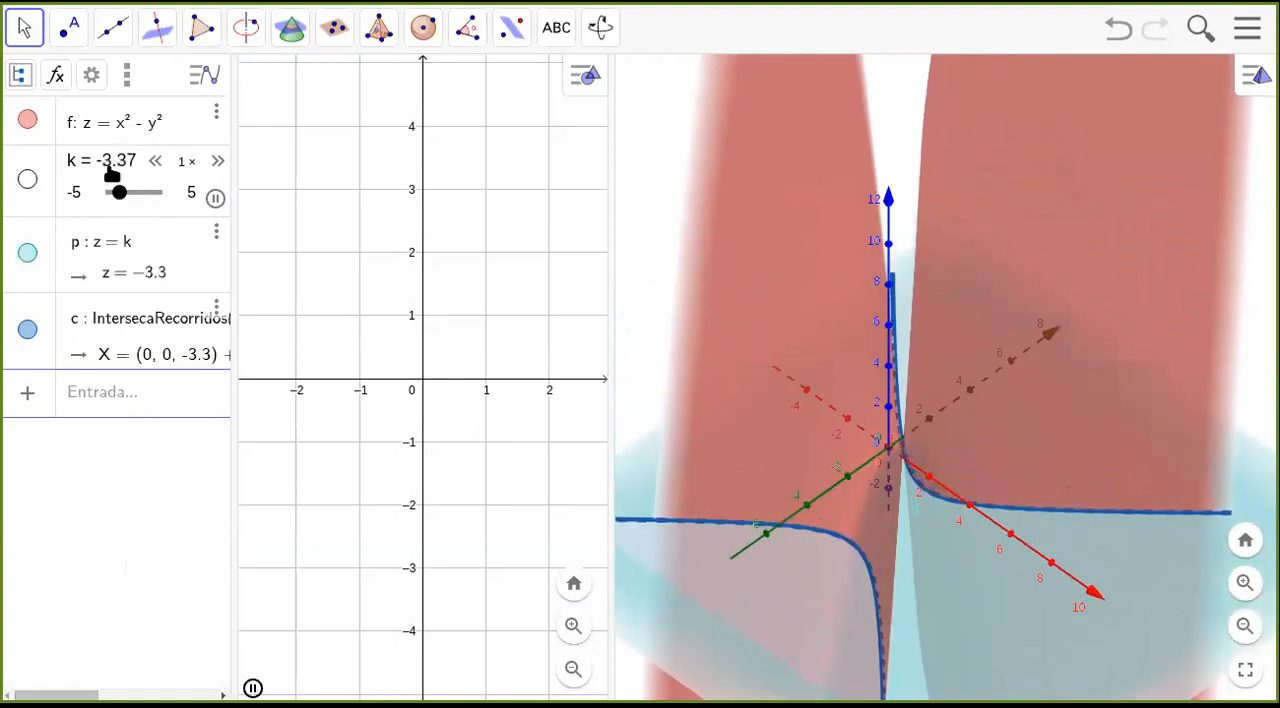
left_click(215, 198)
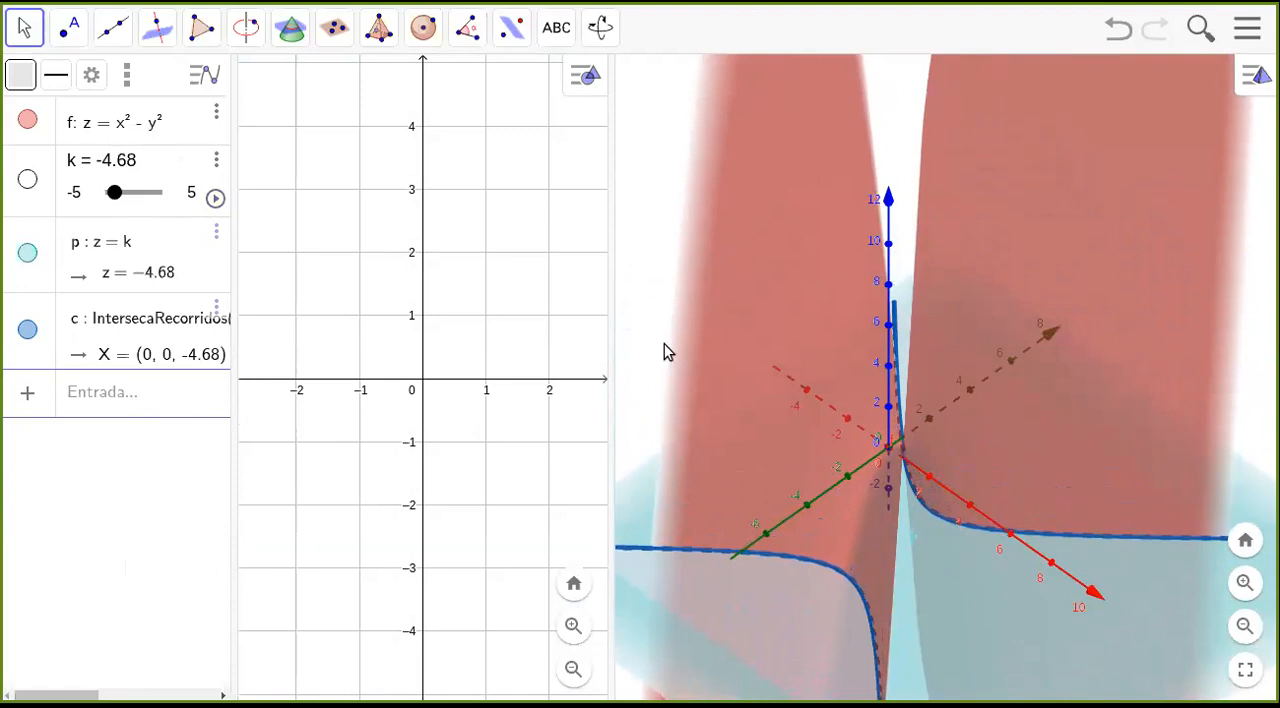
Widen the 2D graphics view and enter the equation x² − y² = k as a new object.
left_click_drag(609, 334, 694, 354)
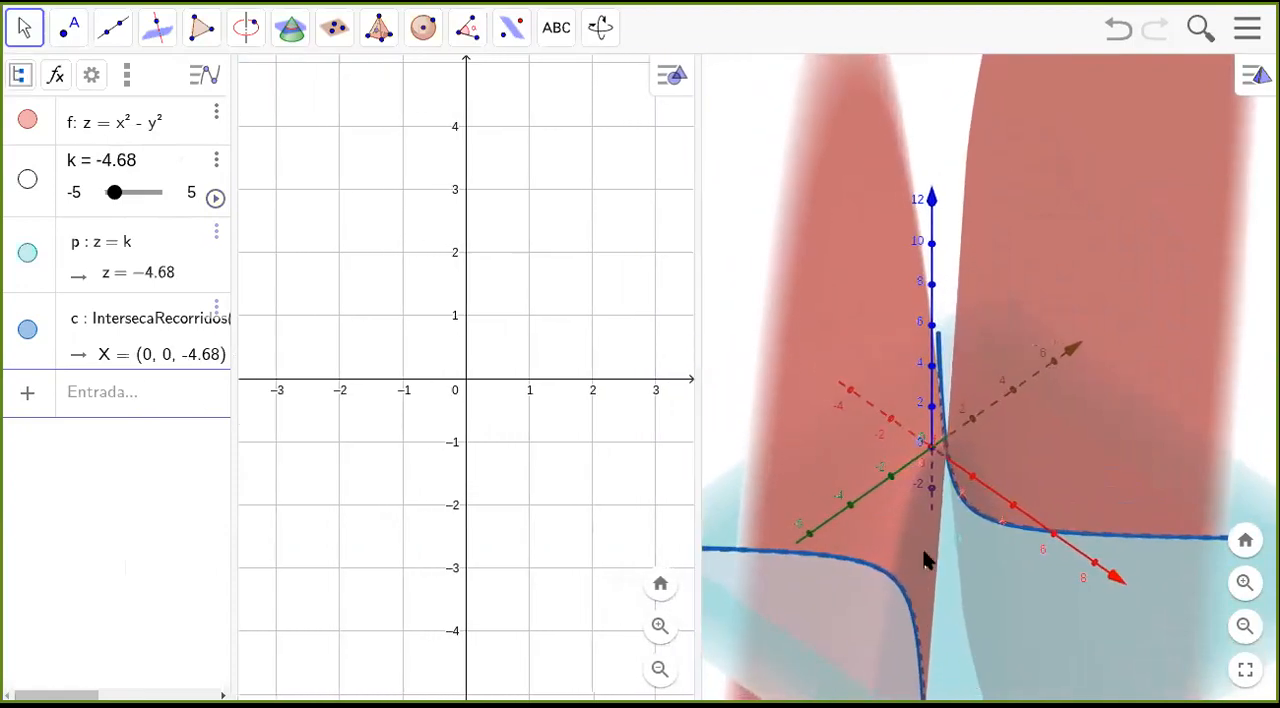
left_click(118, 400)
type("x²")
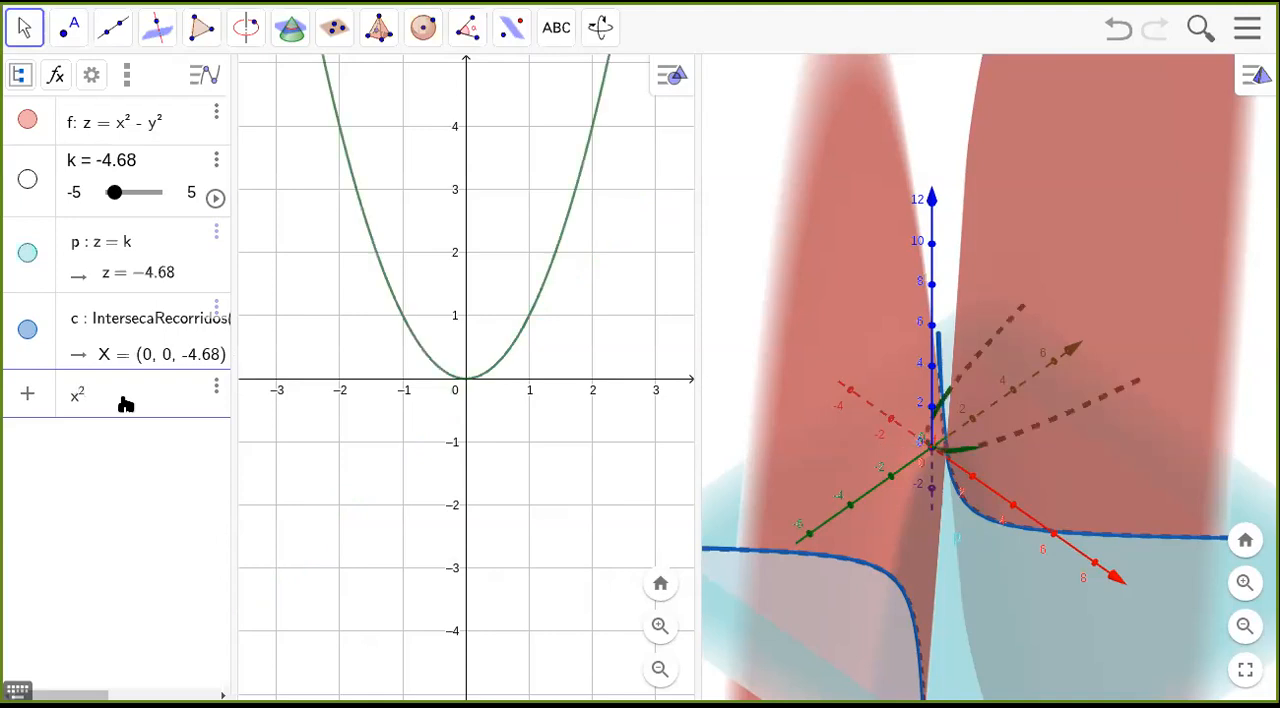
type("-")
type("y")
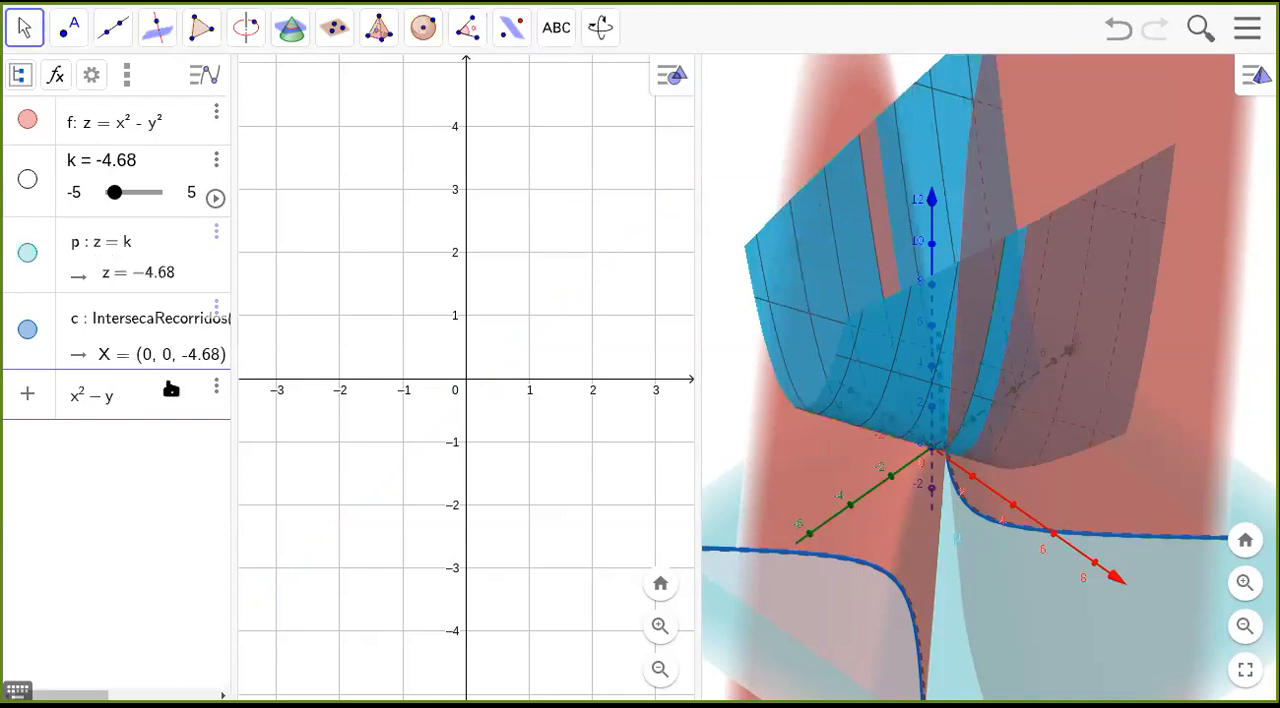
type("^2")
type("=")
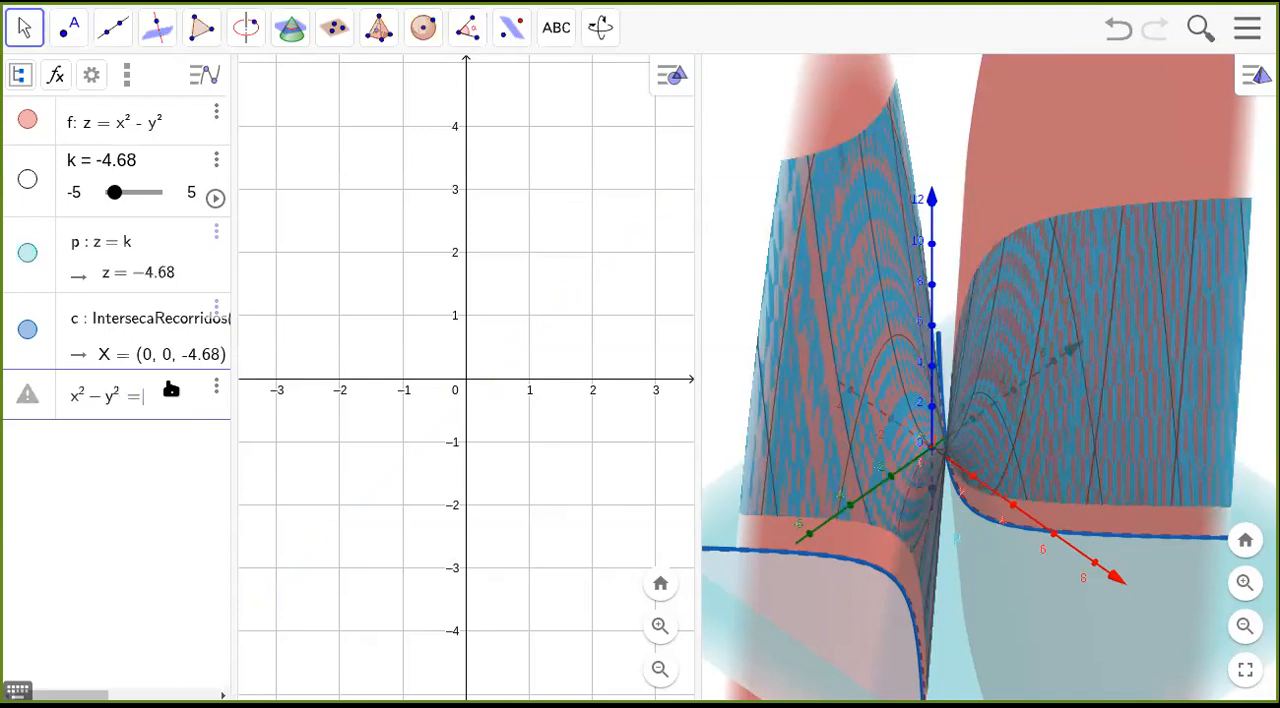
type(" k")
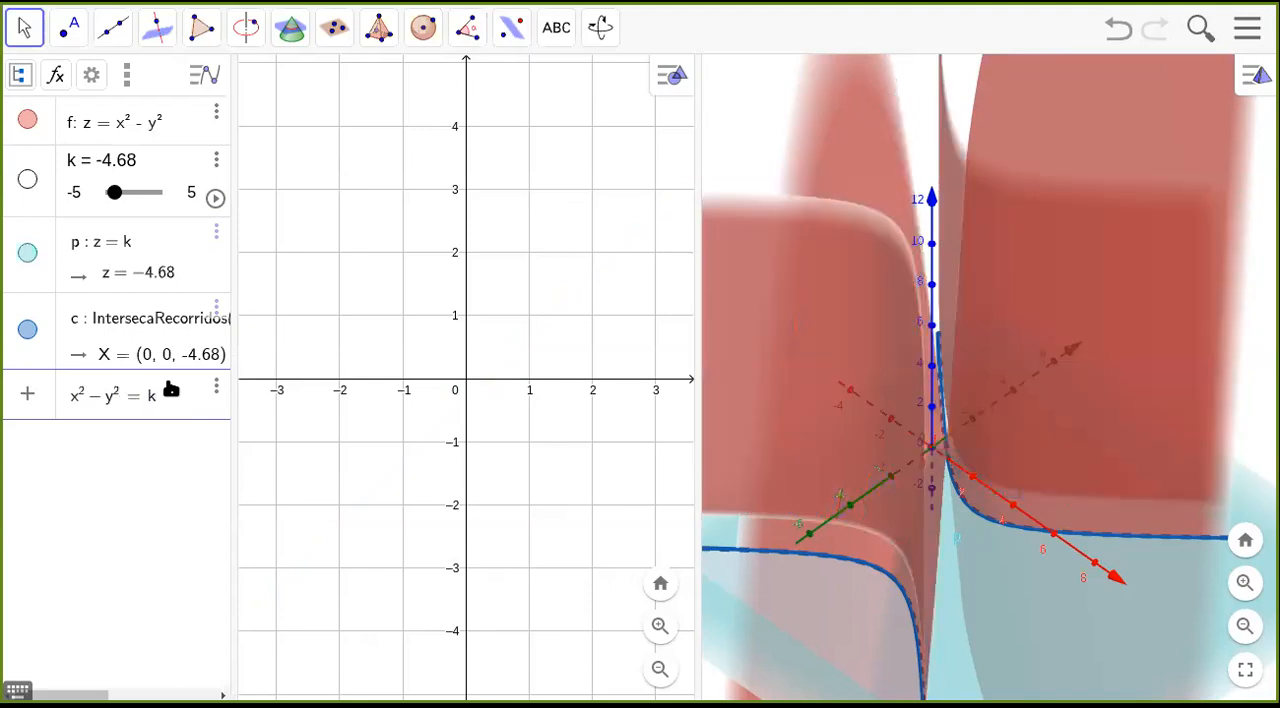
key("Return")
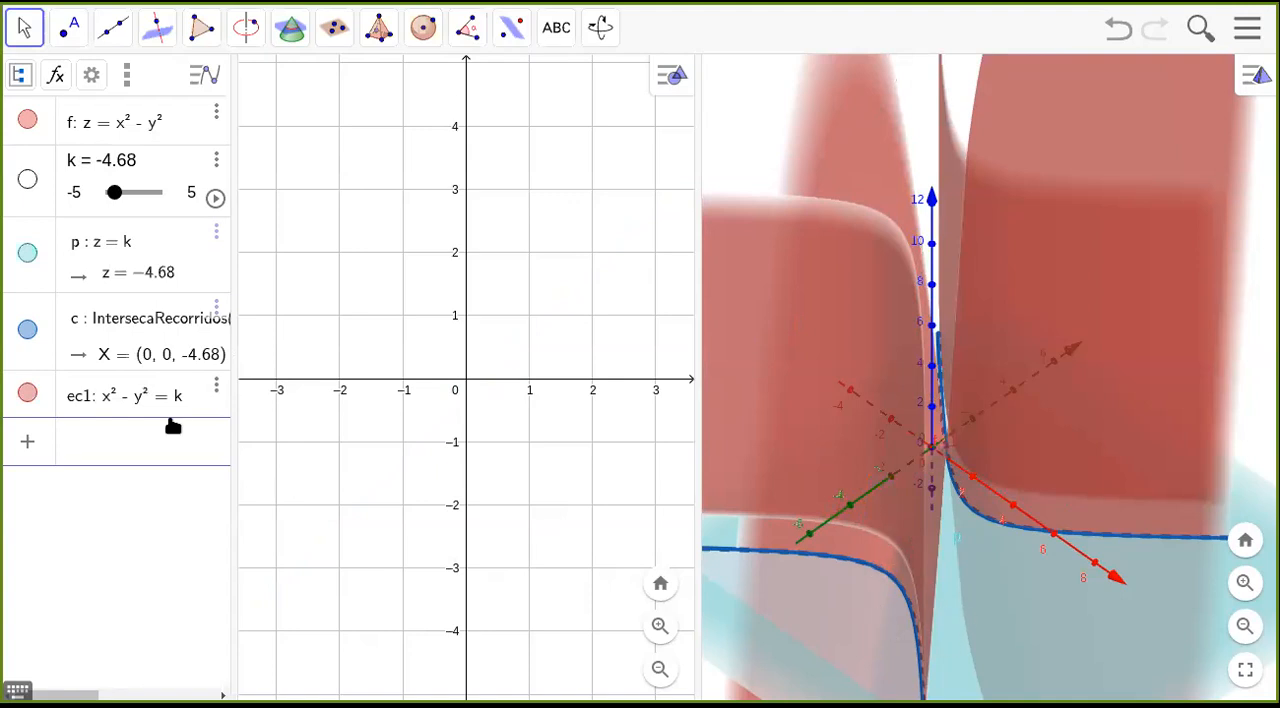
Hide the surface z = x² − y², the plane z = k and their intersection curve.
mouse_move(982, 630)
left_mouse_down()
mouse_move(949, 644)
mouse_move(961, 628)
left_mouse_up()
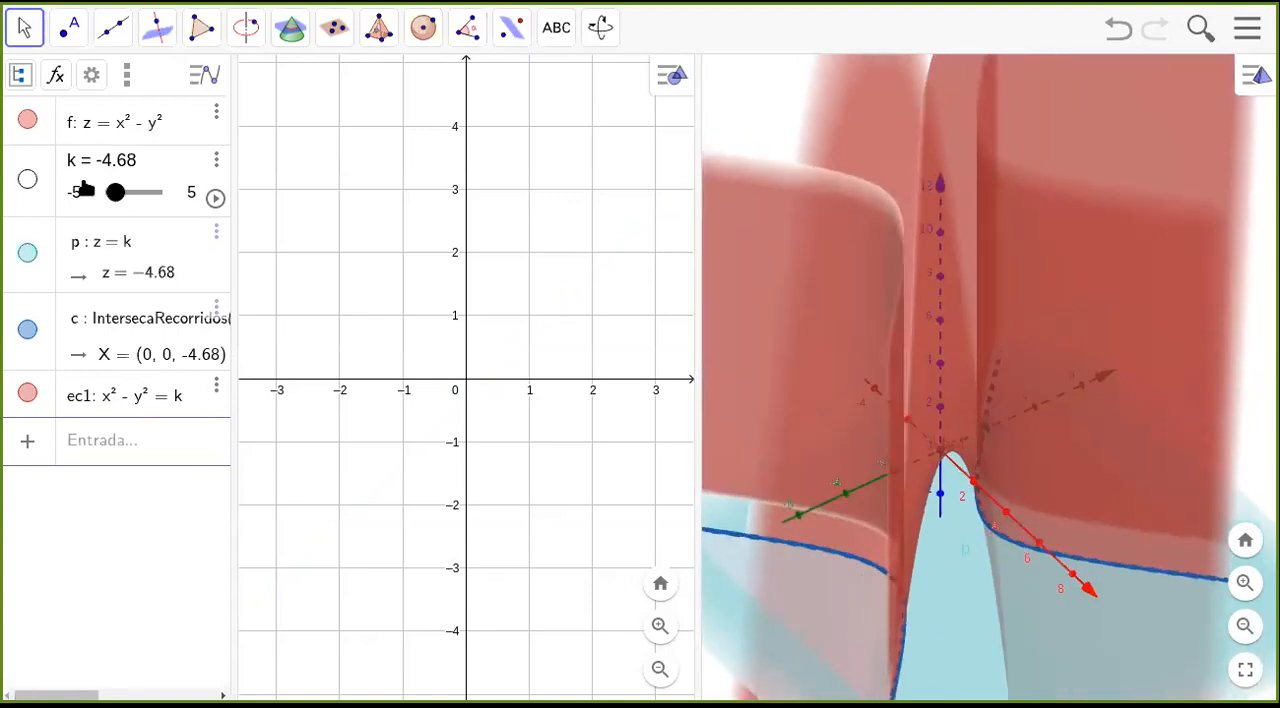
left_click(27, 120)
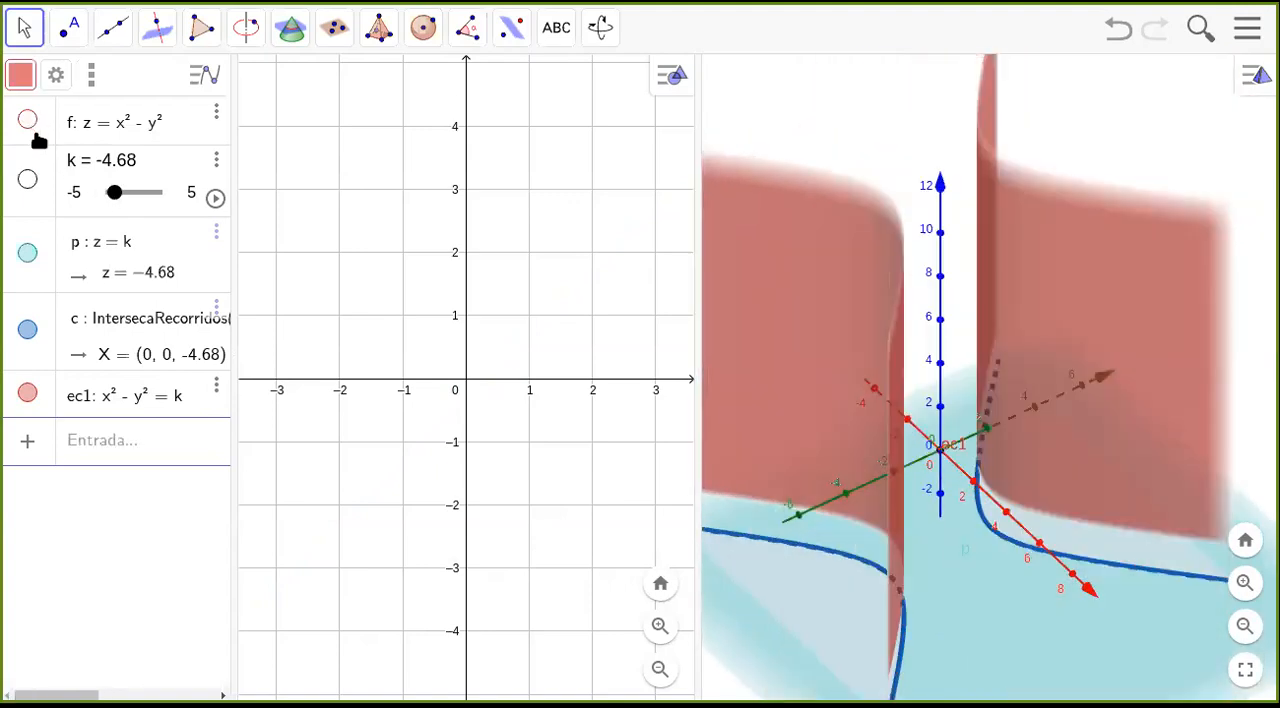
left_click(27, 252)
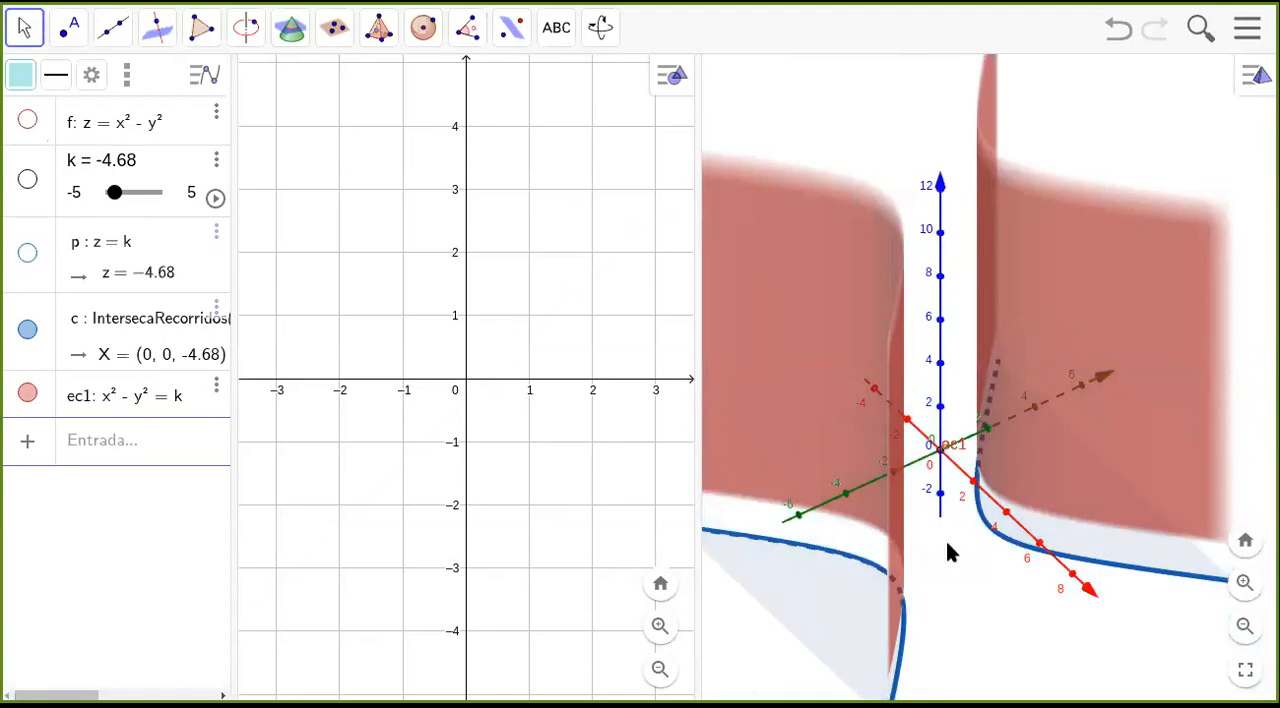
left_click(27, 329)
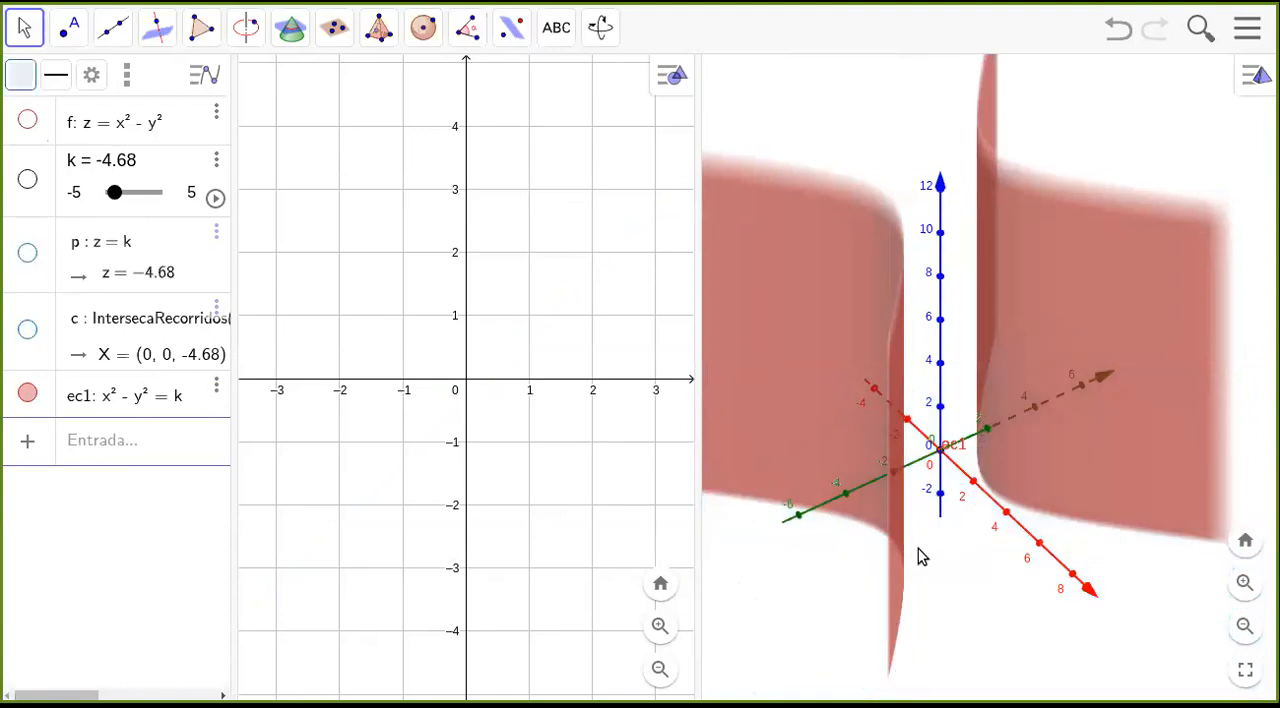
Exclude the equation x² − y² = k from the 3D view in its advanced settings and close the settings.
mouse_move(943, 594)
left_mouse_down()
mouse_move(933, 608)
mouse_move(938, 572)
left_mouse_up()
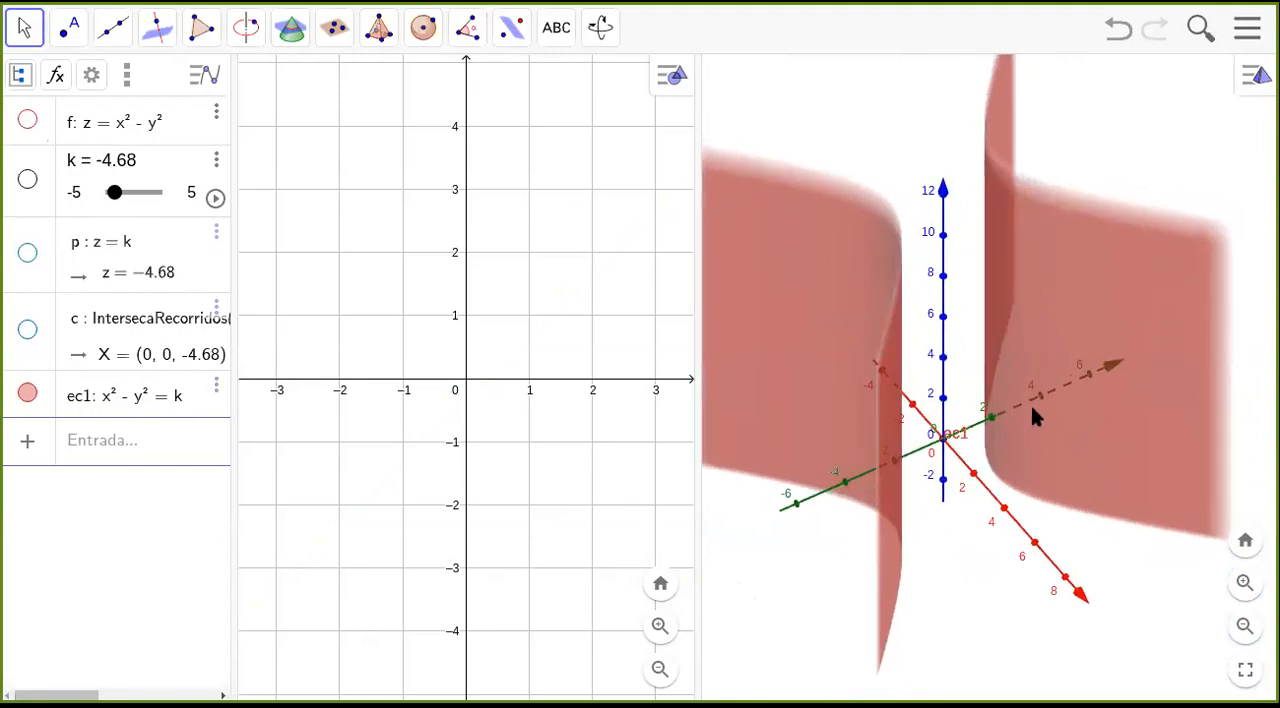
left_click(216, 390)
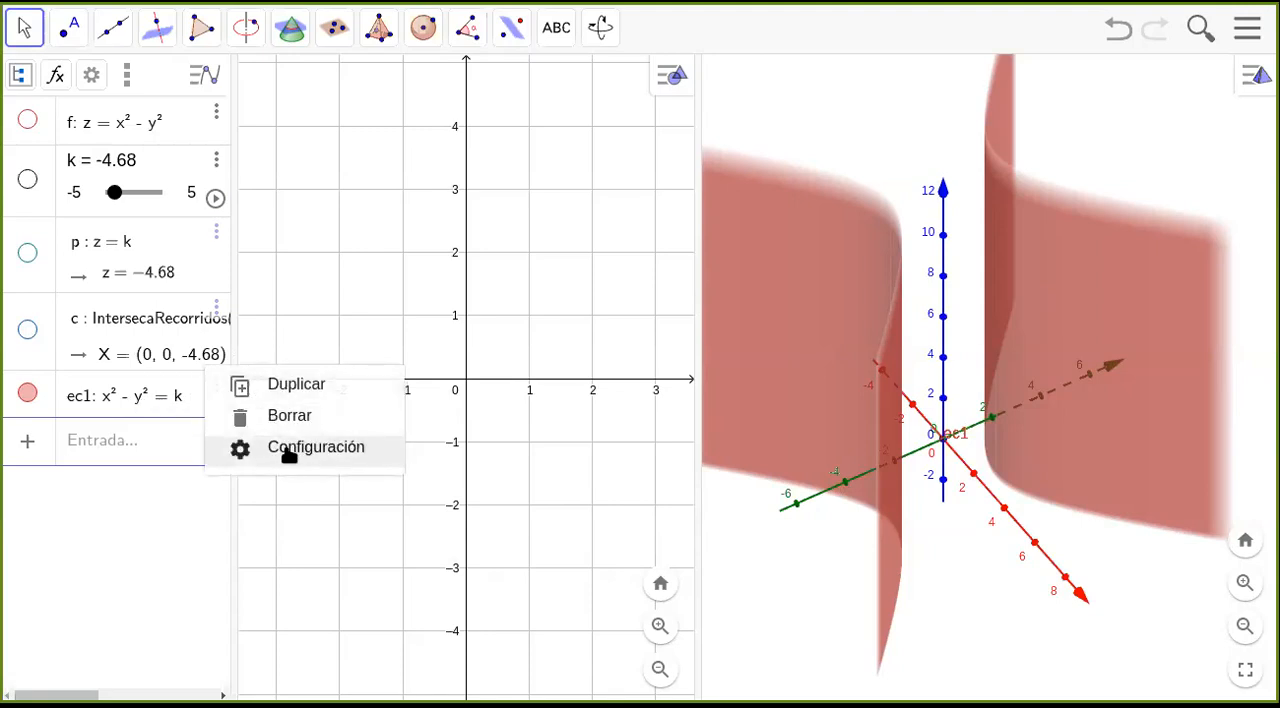
left_click(290, 450)
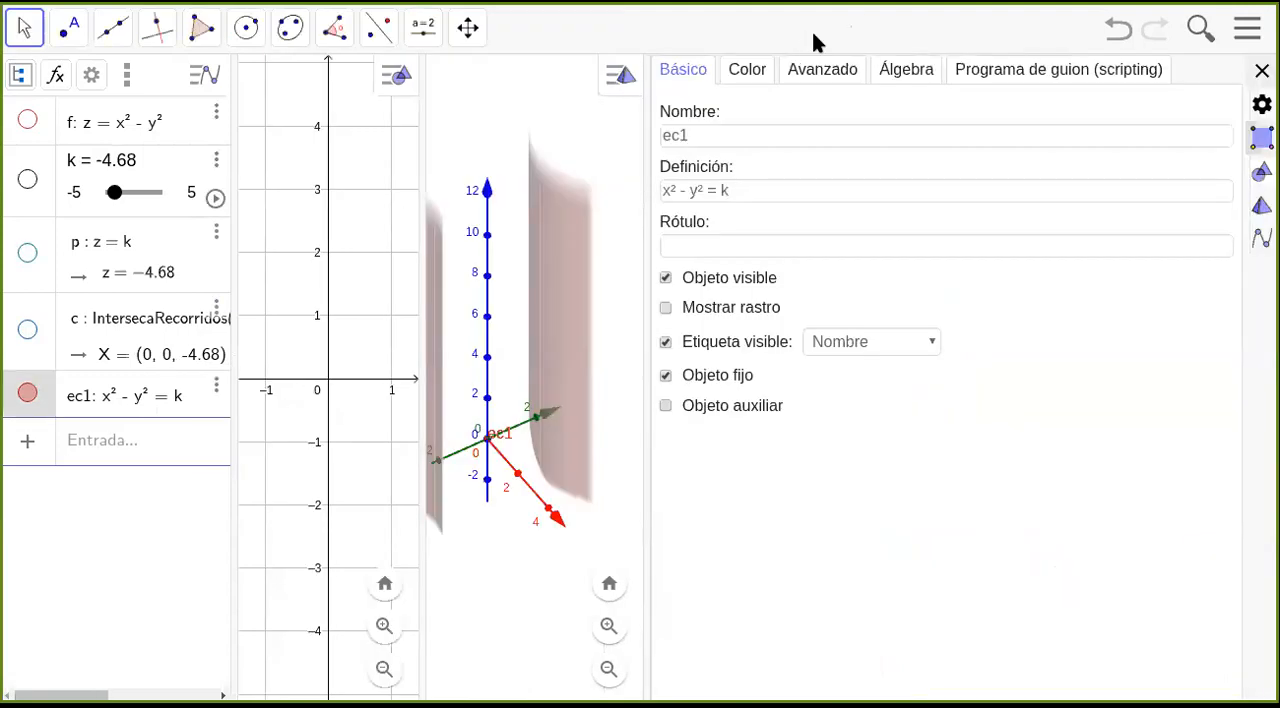
left_click(808, 72)
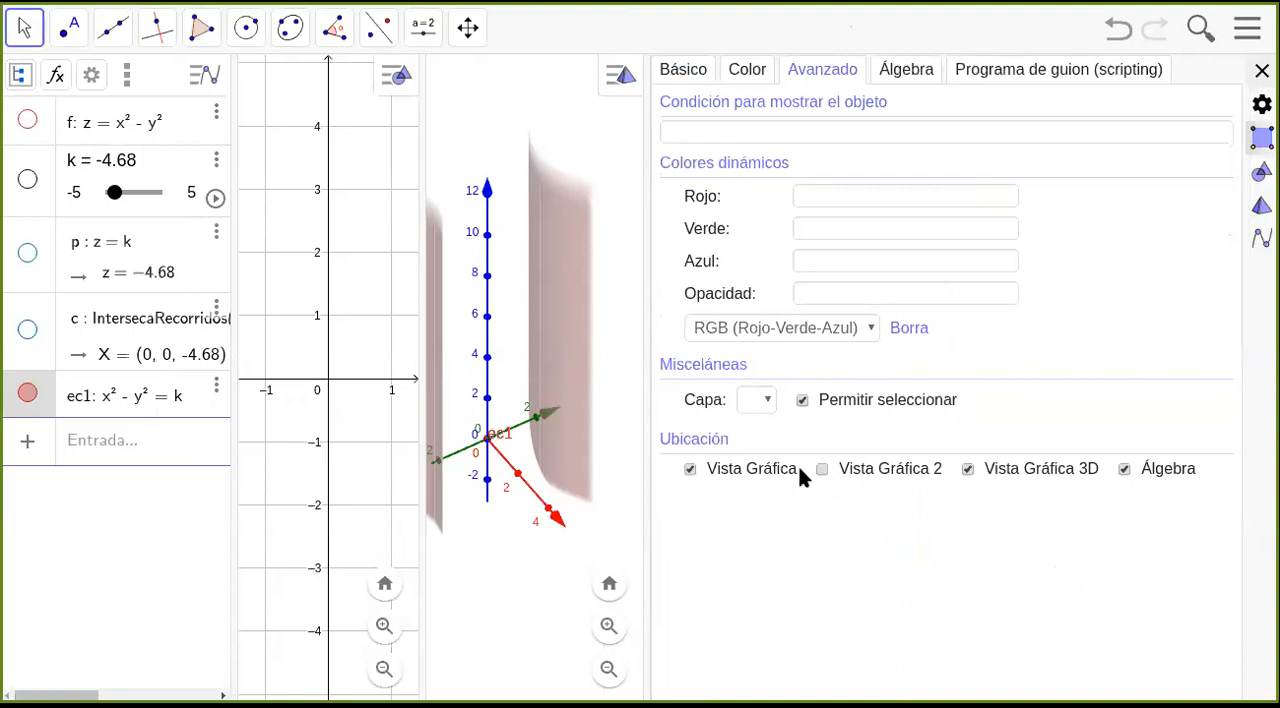
left_click(968, 470)
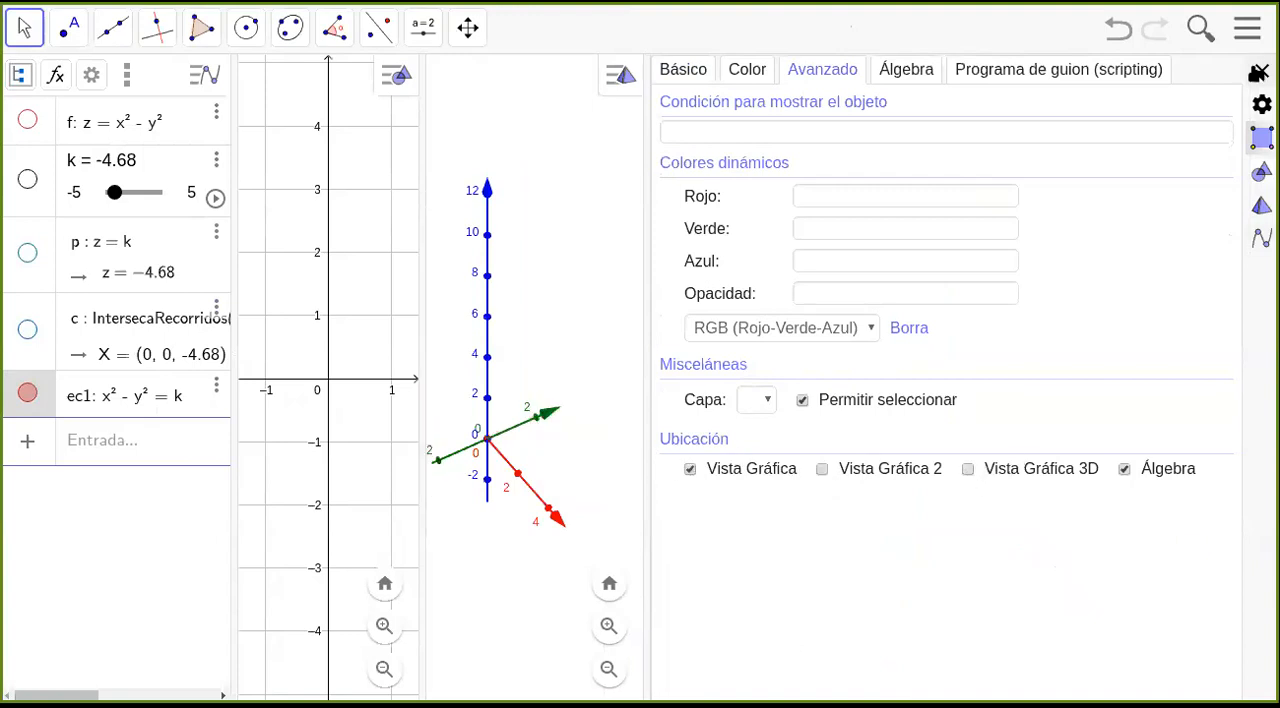
left_click(1261, 73)
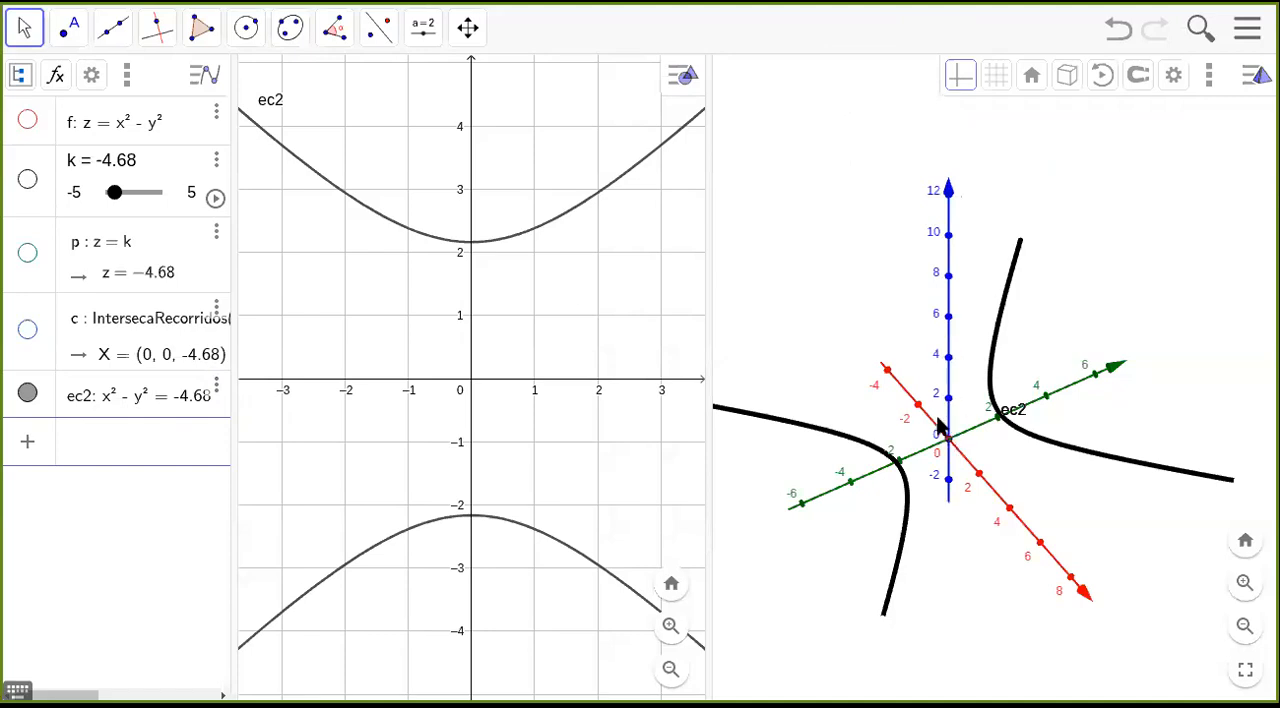
Turn off the 3D view location for the curve x² − y² = k in its advanced settings and close them.
left_click(216, 393)
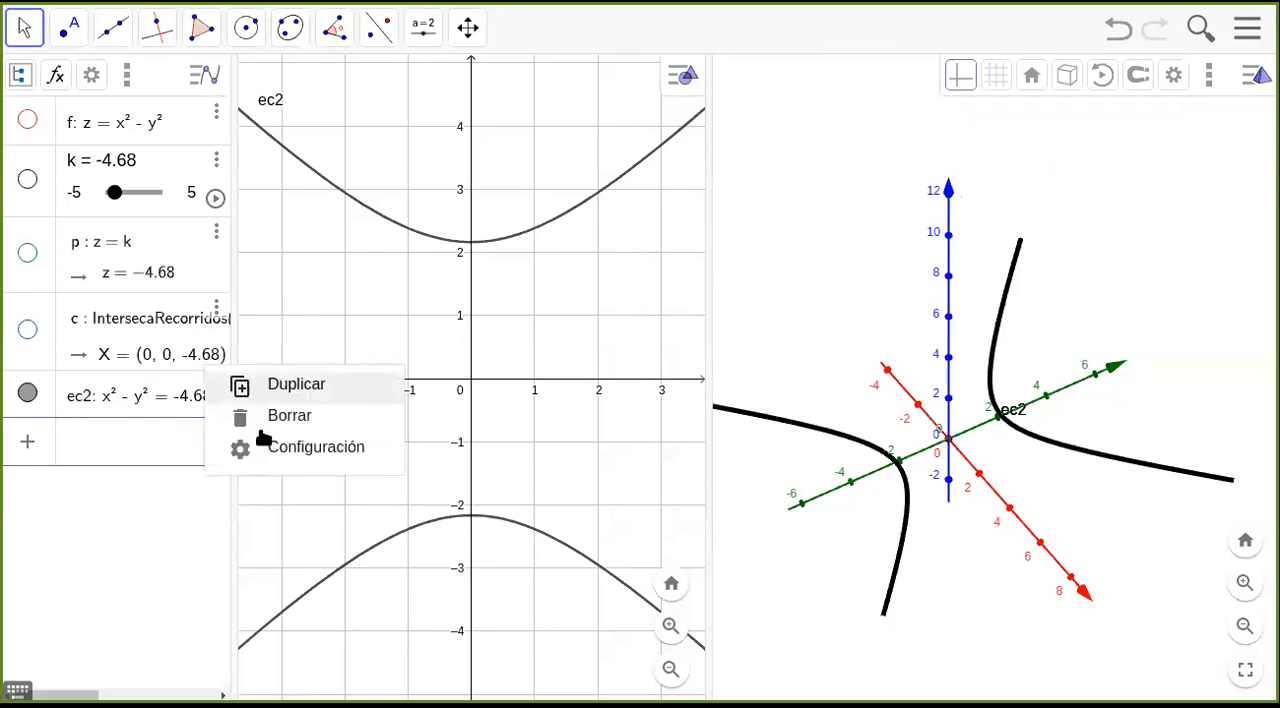
left_click(290, 450)
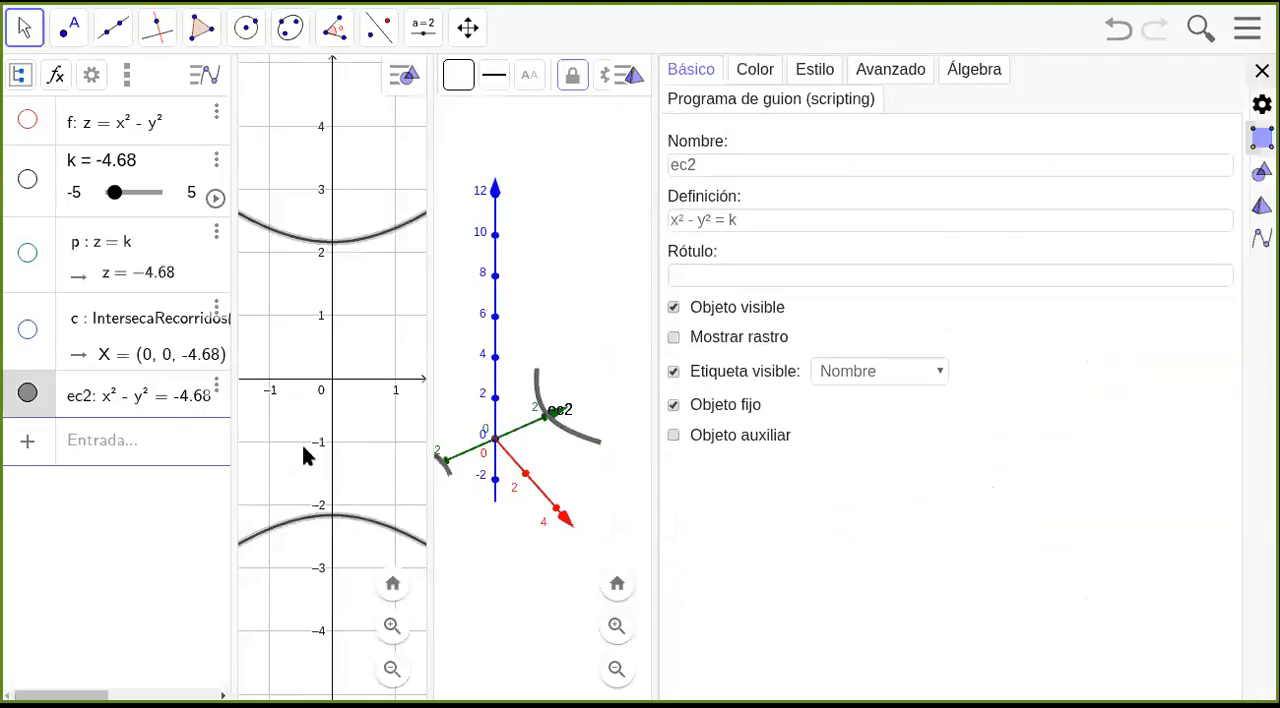
left_click(862, 68)
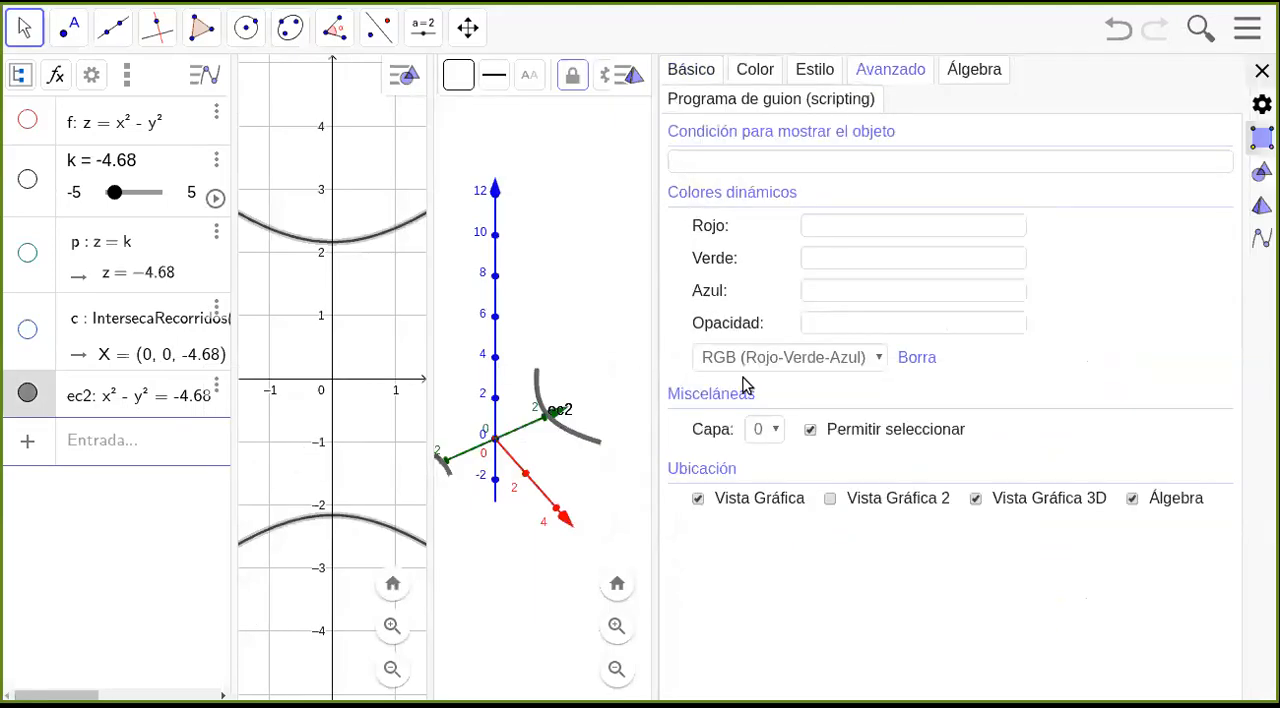
left_click(975, 498)
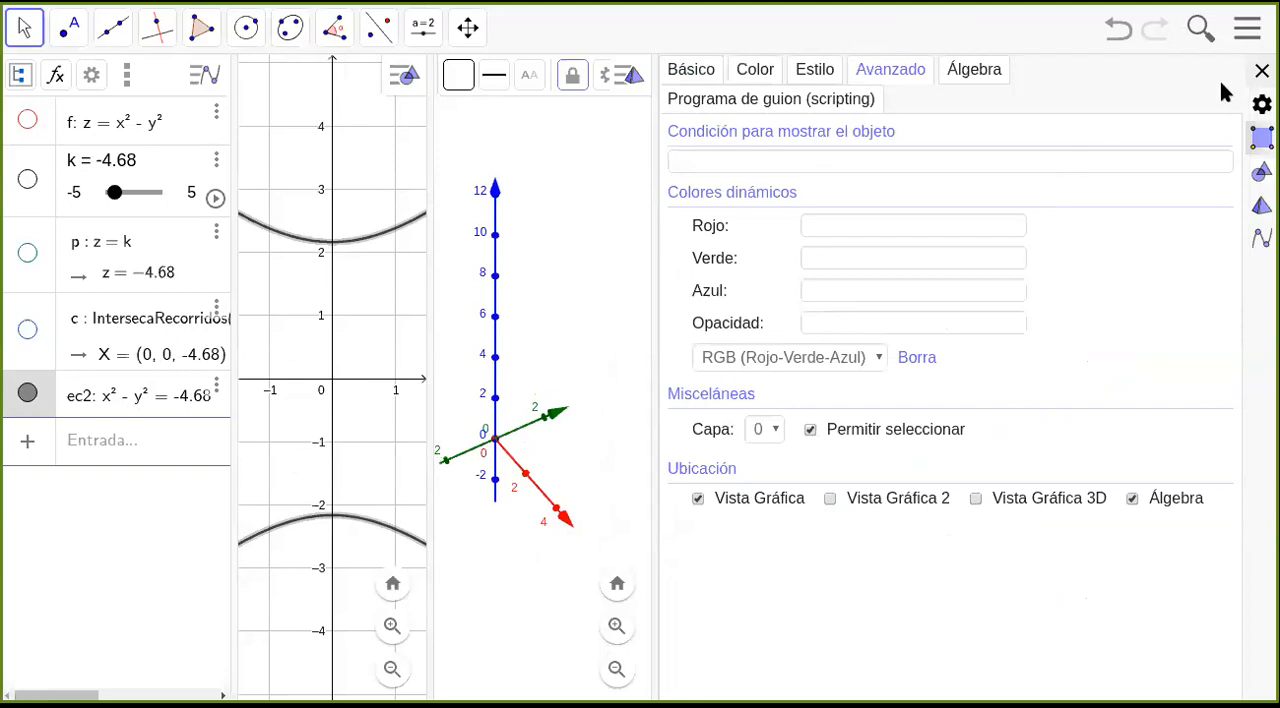
left_click(1261, 71)
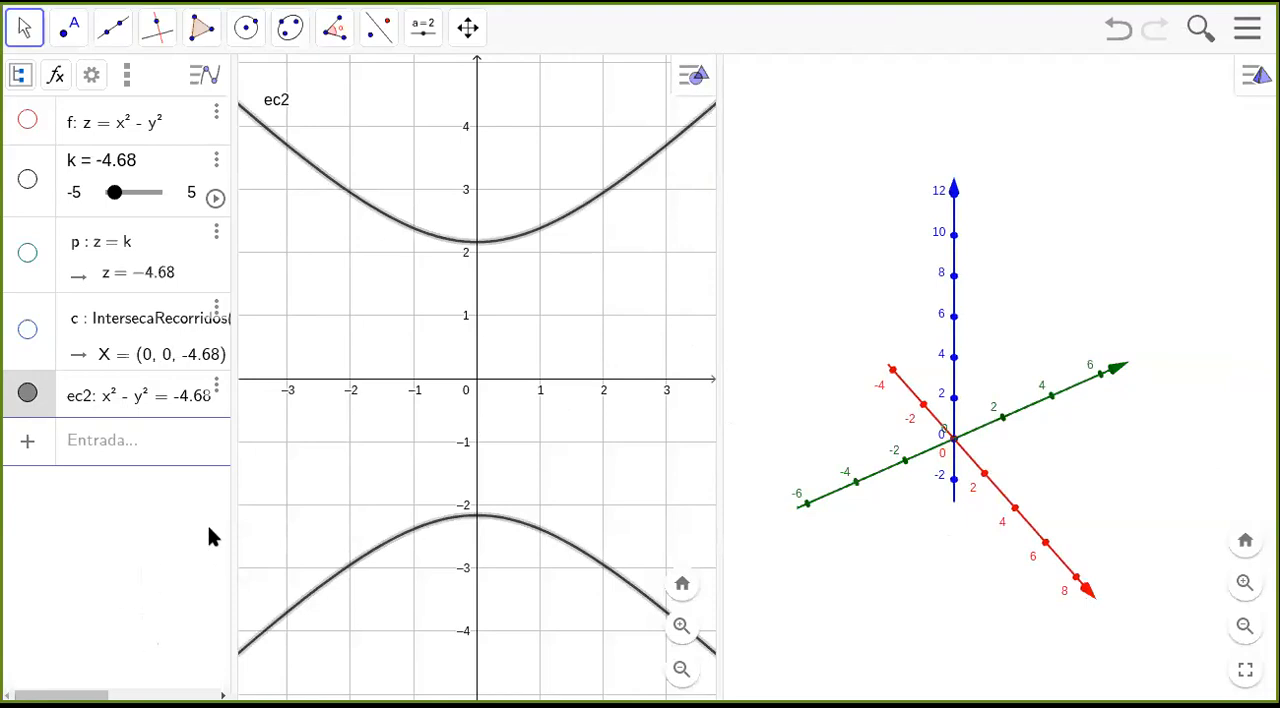
Show the surface z = x² − y², the plane z = k and their intersection curve again.
left_click(28, 121)
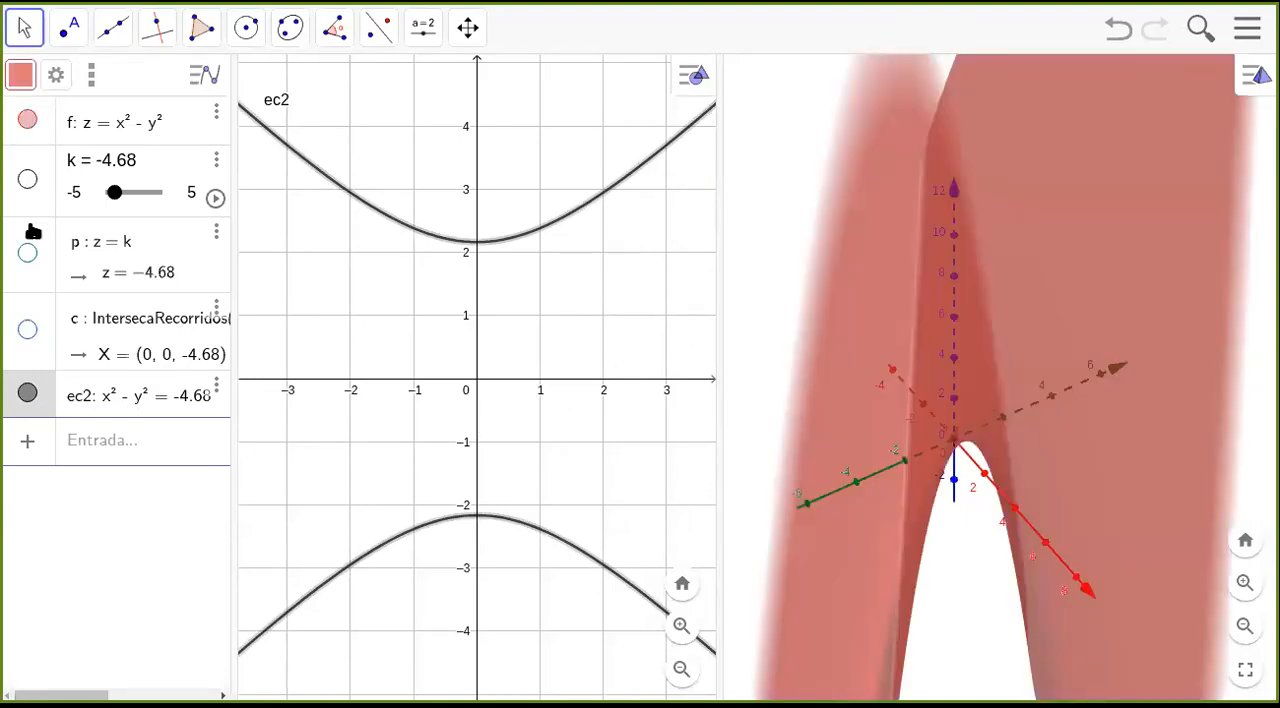
left_click(27, 253)
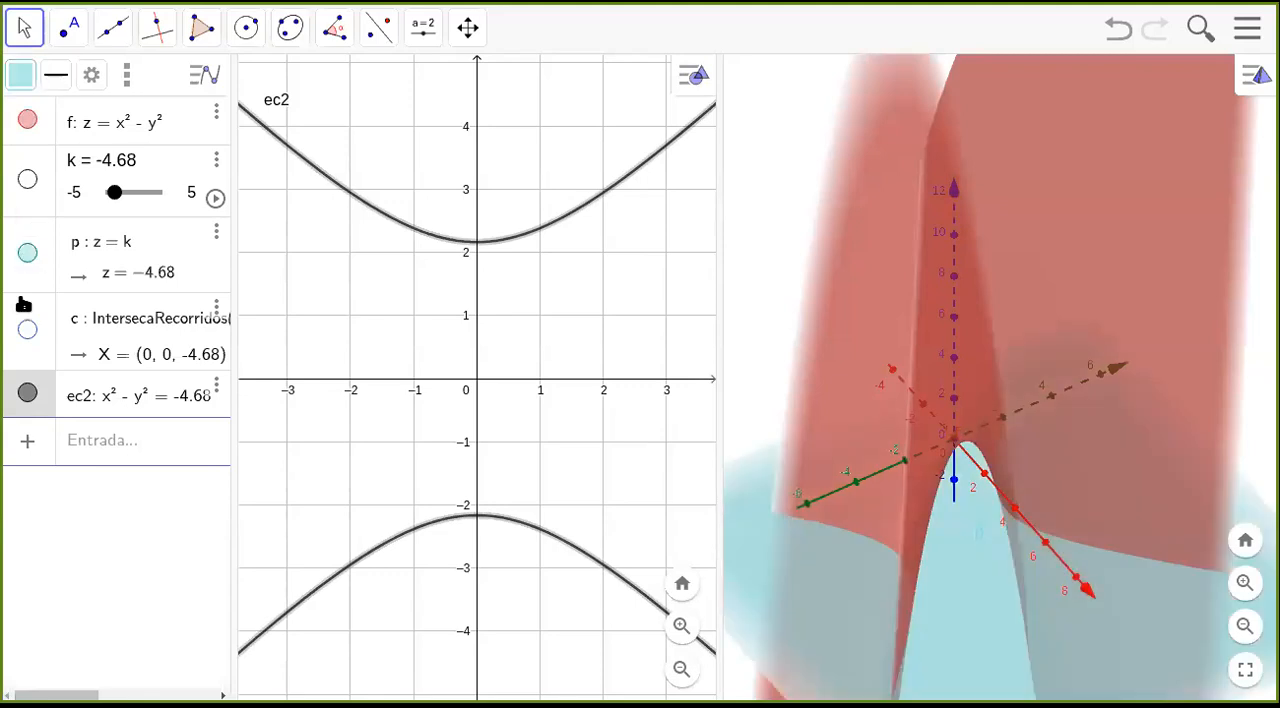
left_click(27, 330)
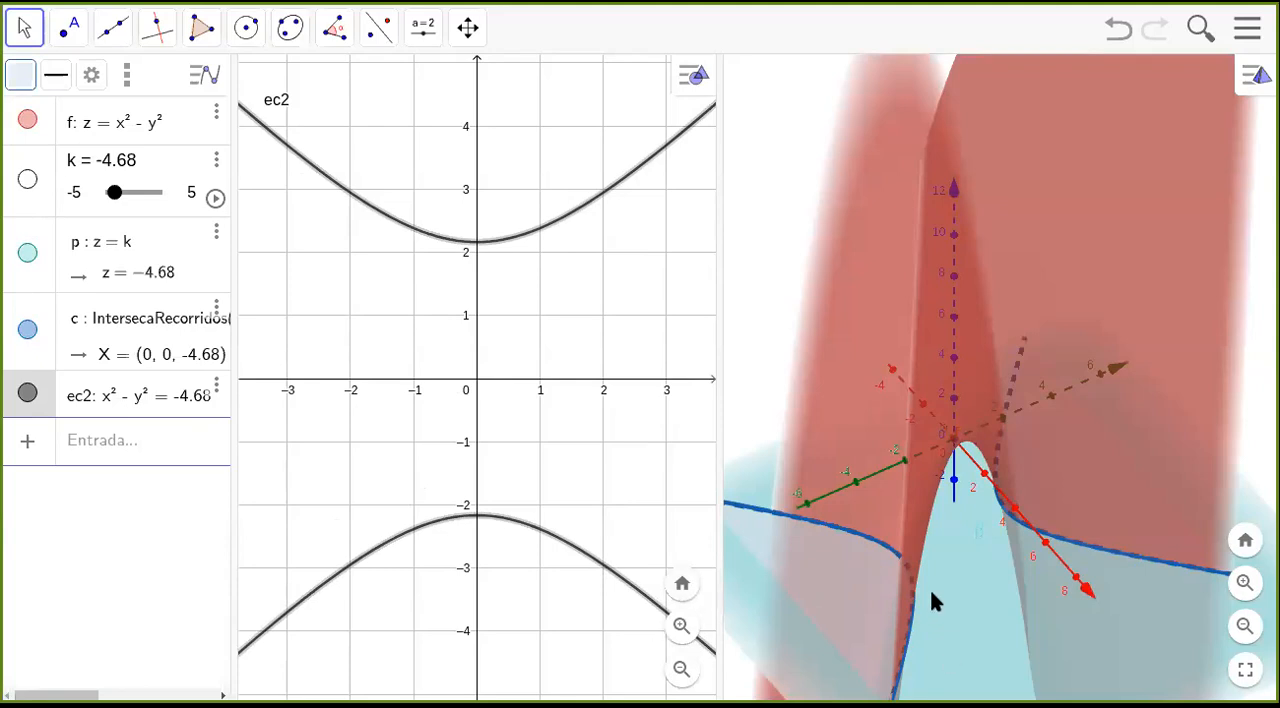
Move the slider k to 1.4 and compare the intersection curve in 3D with the level curve in 2D.
left_click_drag(959, 555, 997, 551)
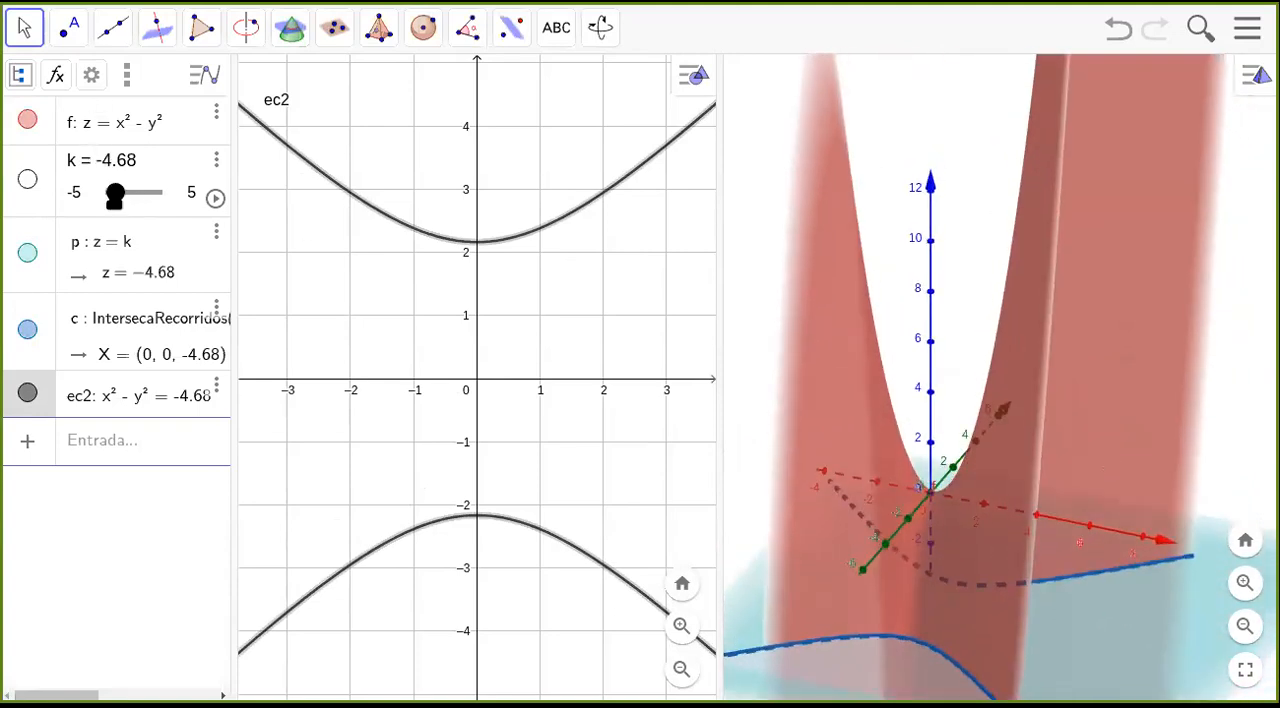
left_click_drag(115, 195, 199, 203)
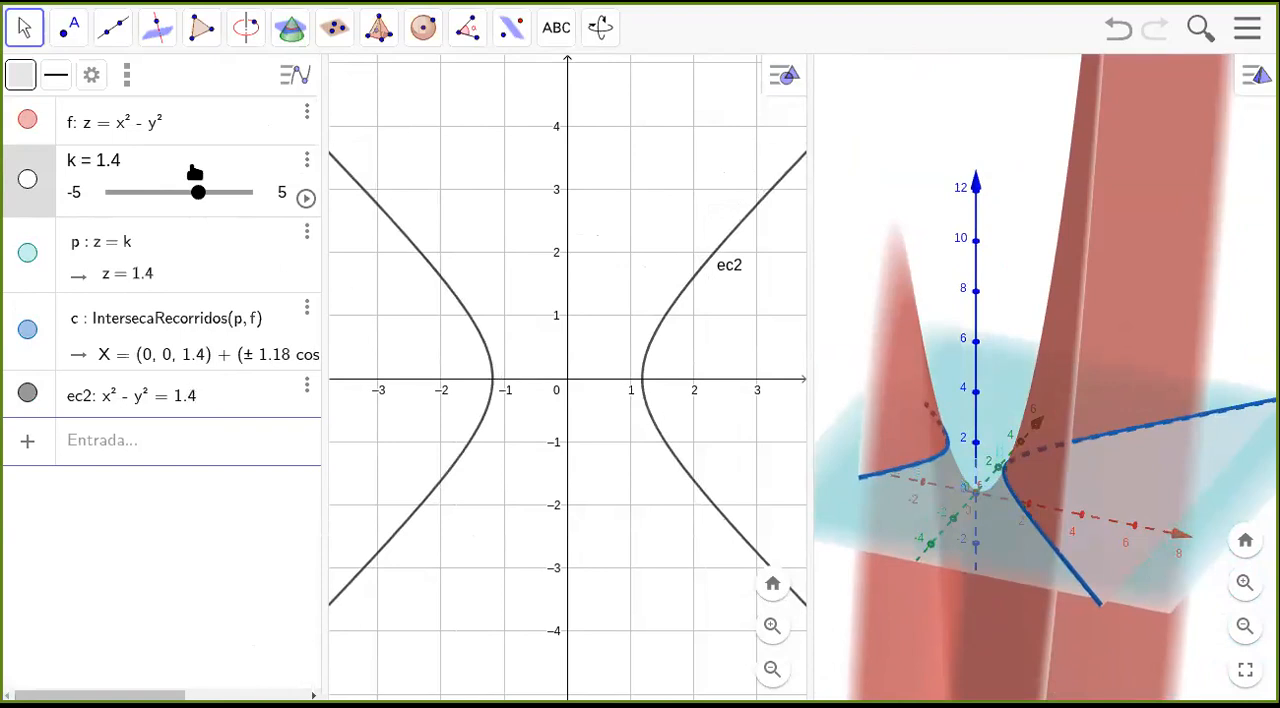
mouse_move(1128, 640)
left_mouse_down()
mouse_move(1091, 648)
mouse_move(1079, 632)
mouse_move(1110, 635)
left_mouse_up()
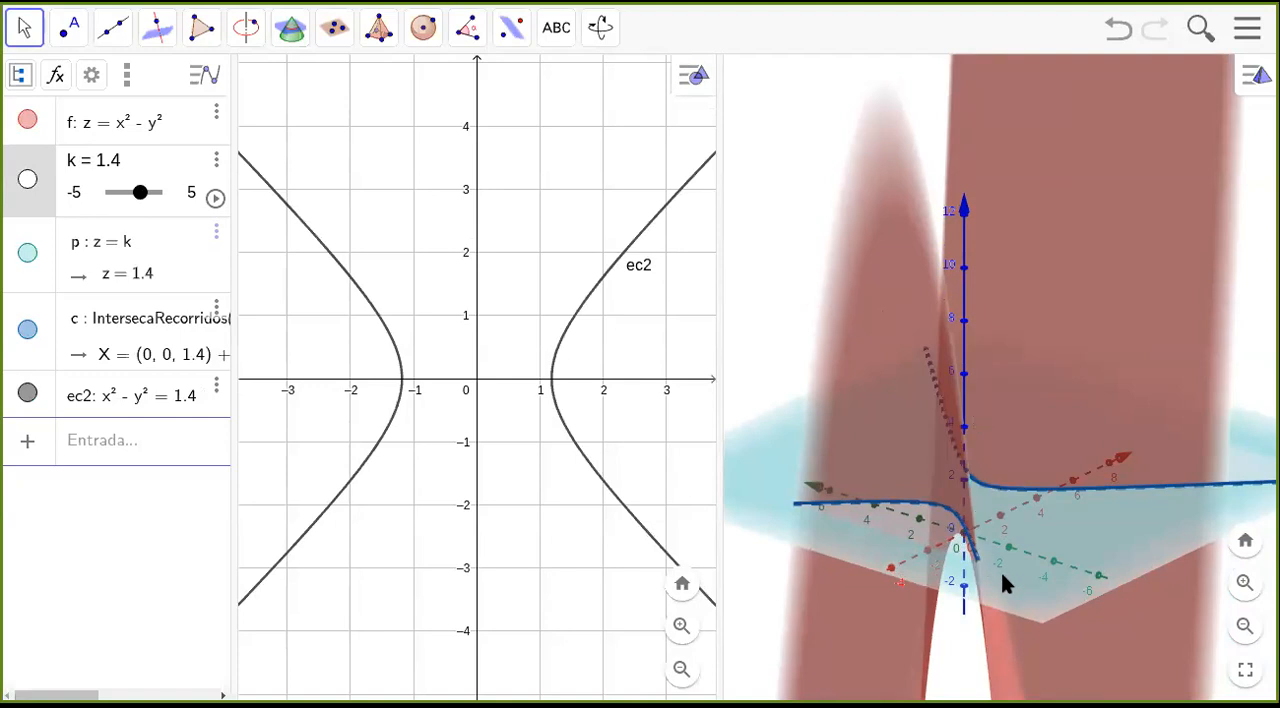
left_click_drag(1003, 578, 1127, 584)
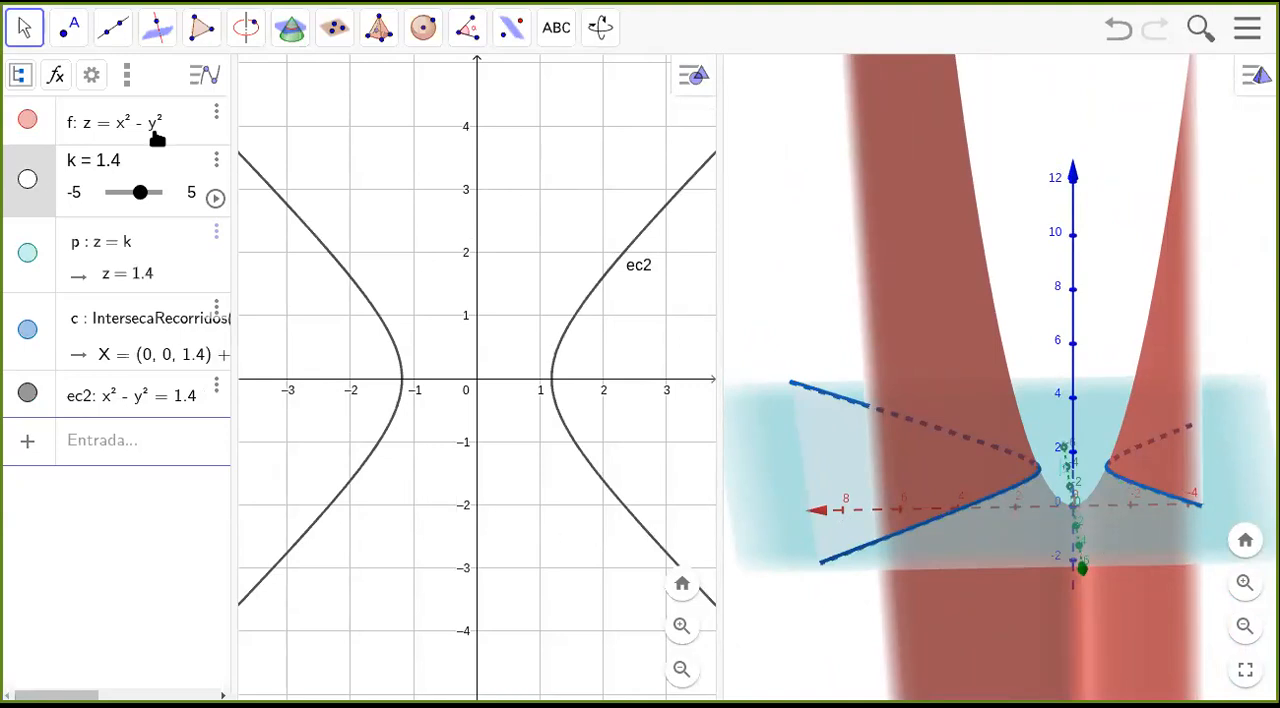
Set the slider k to −5 and turn on the trace of the intersection curve between plane and surface.
left_click_drag(138, 192, 83, 203)
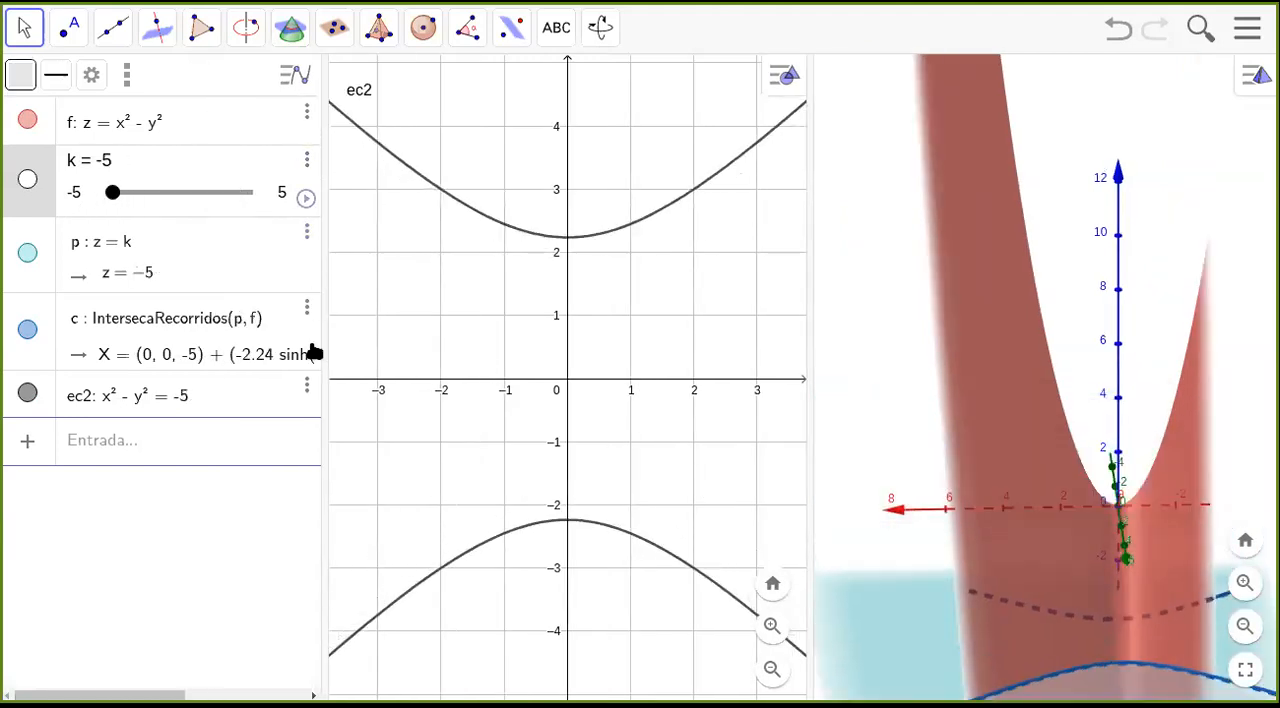
left_click(306, 306)
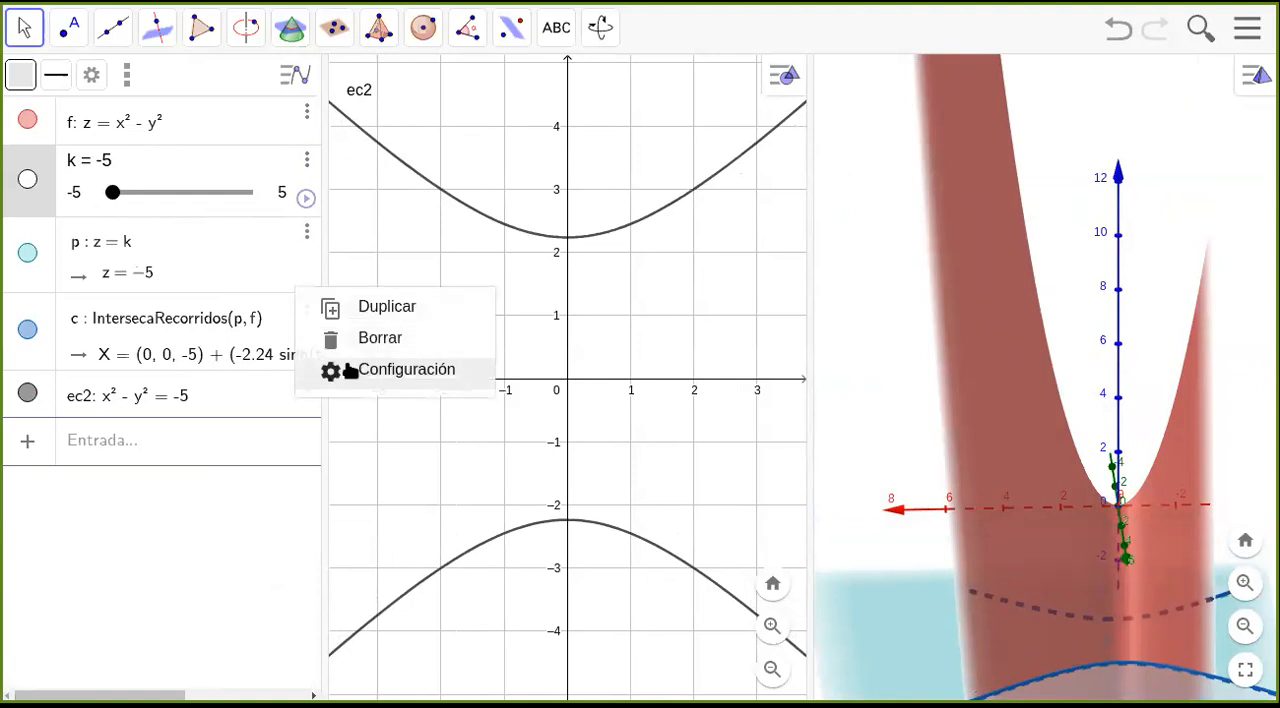
left_click(40, 355)
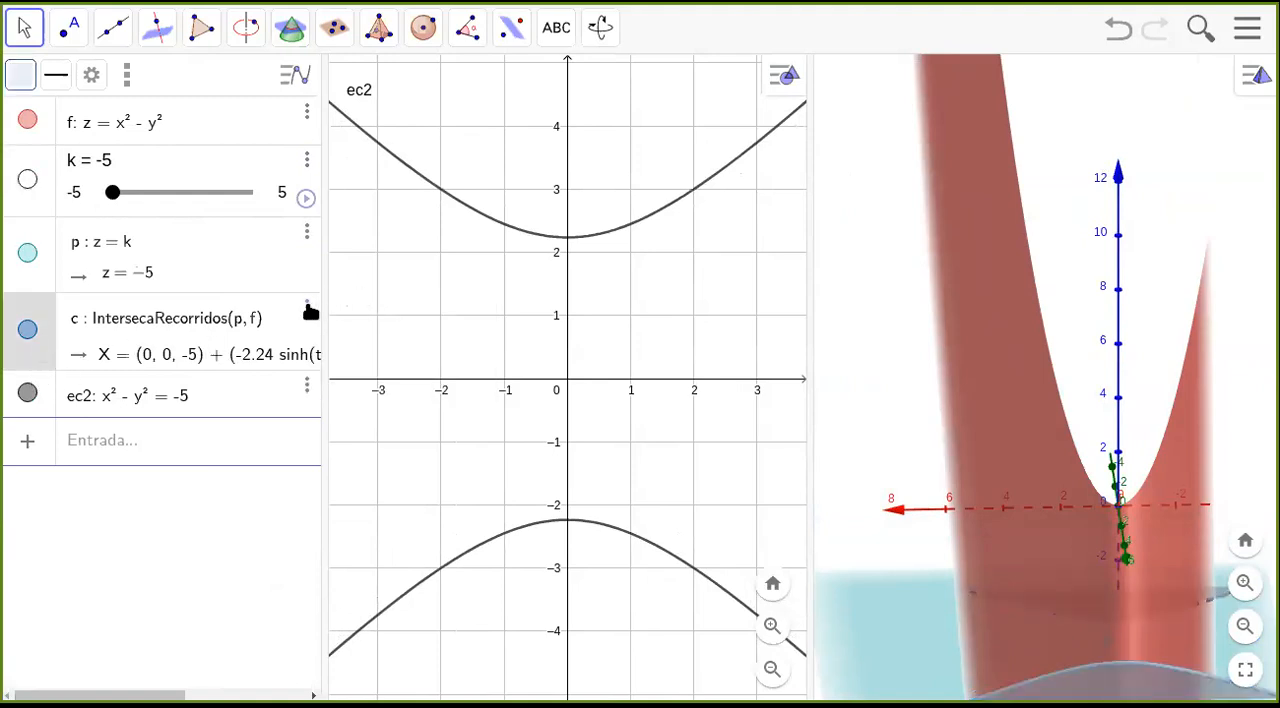
left_click(308, 307)
left_click(405, 370)
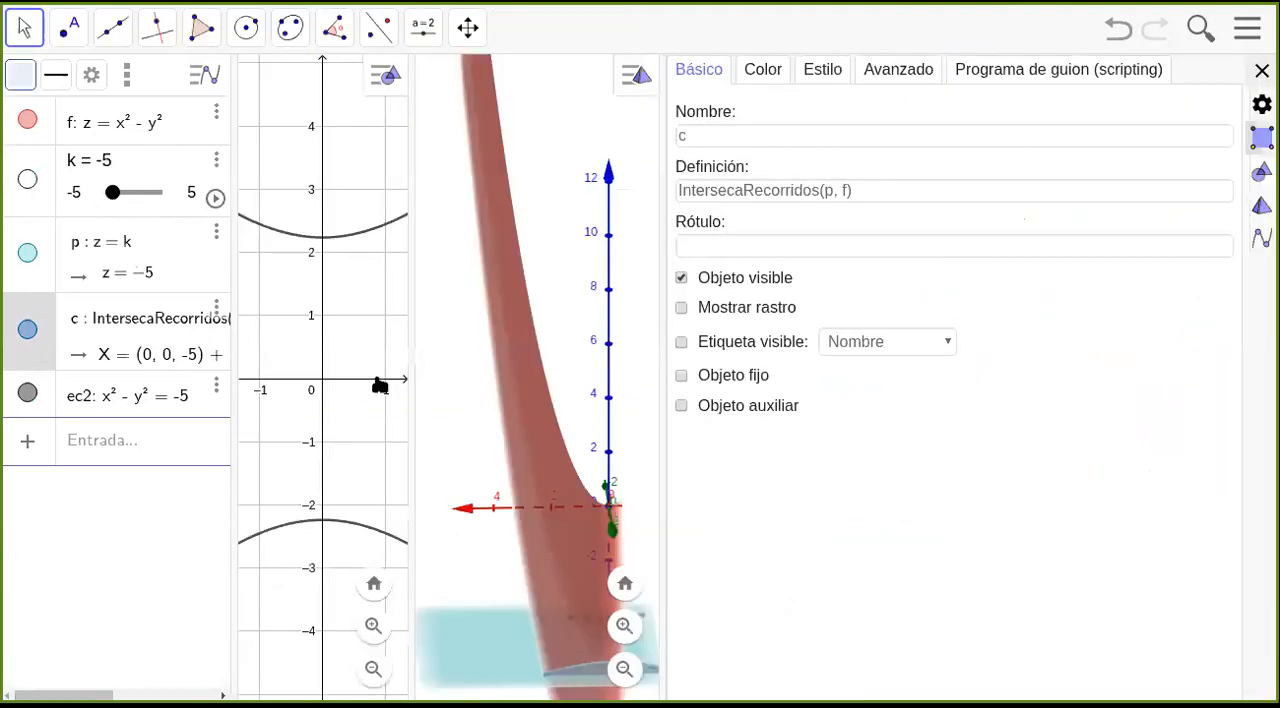
left_click(681, 308)
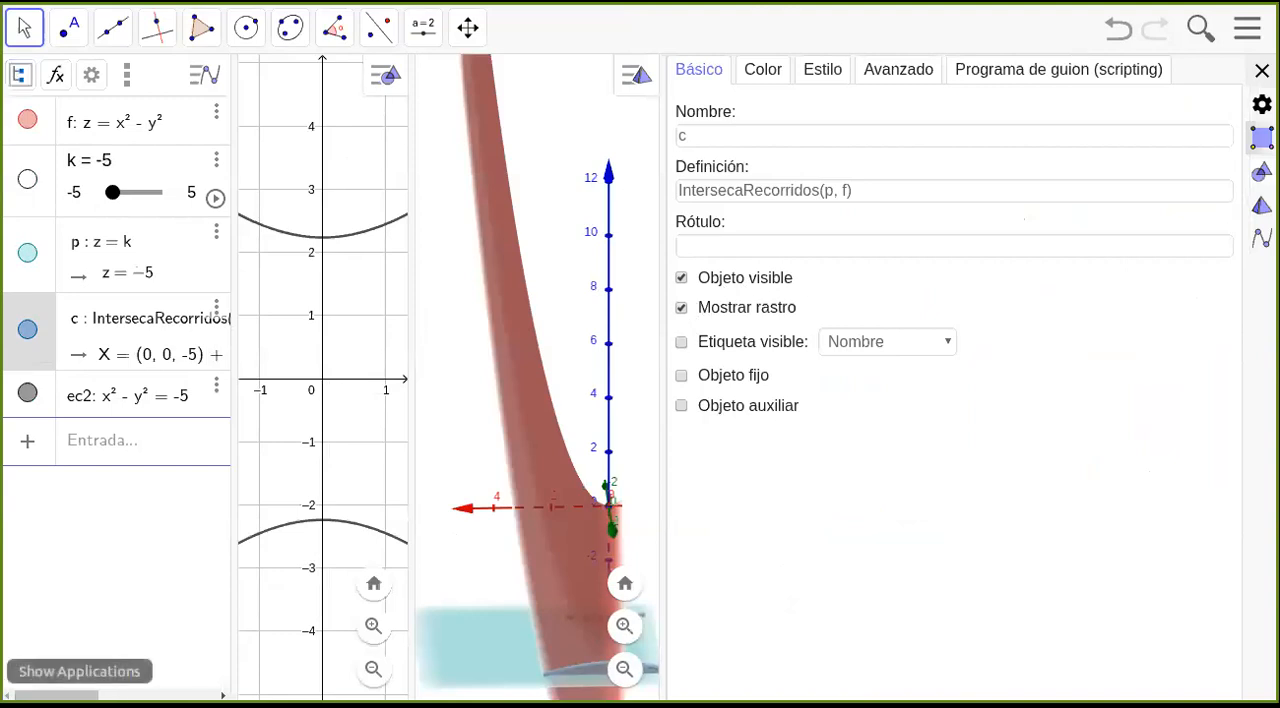
Turn on the trace of the equation x² − y² = k and close the settings.
left_click(38, 410)
left_click(682, 338)
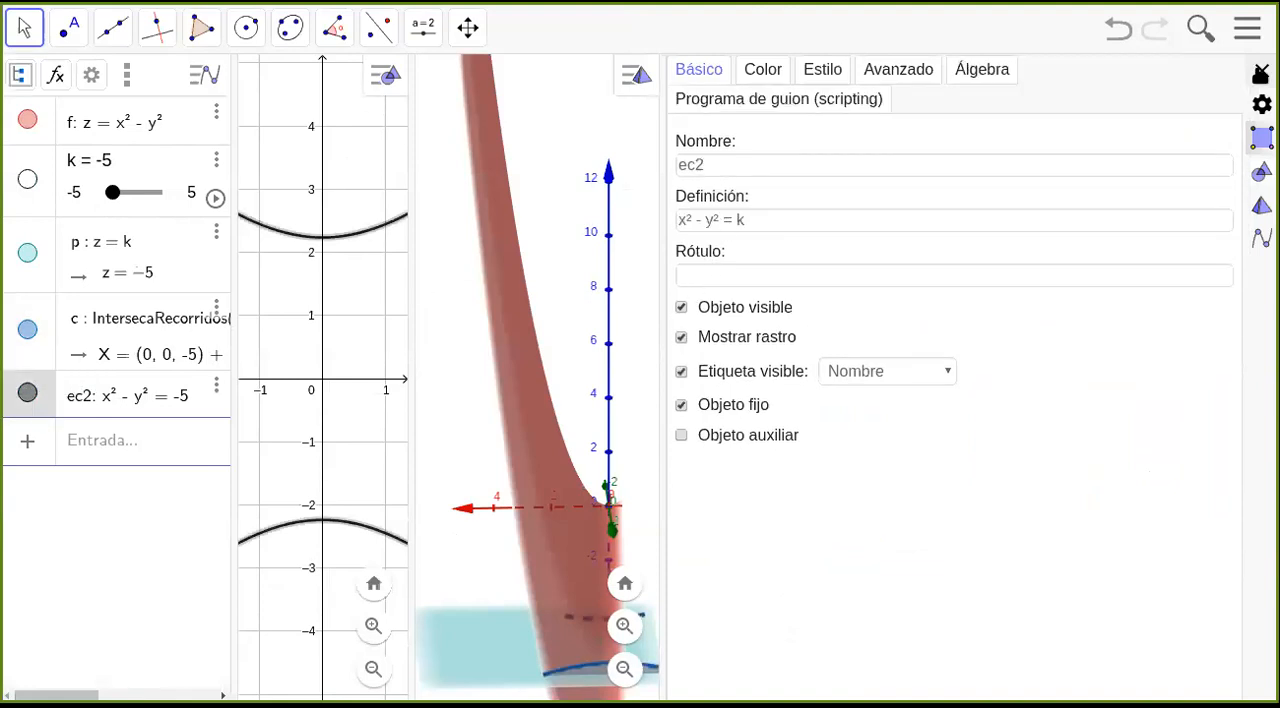
left_click(1262, 71)
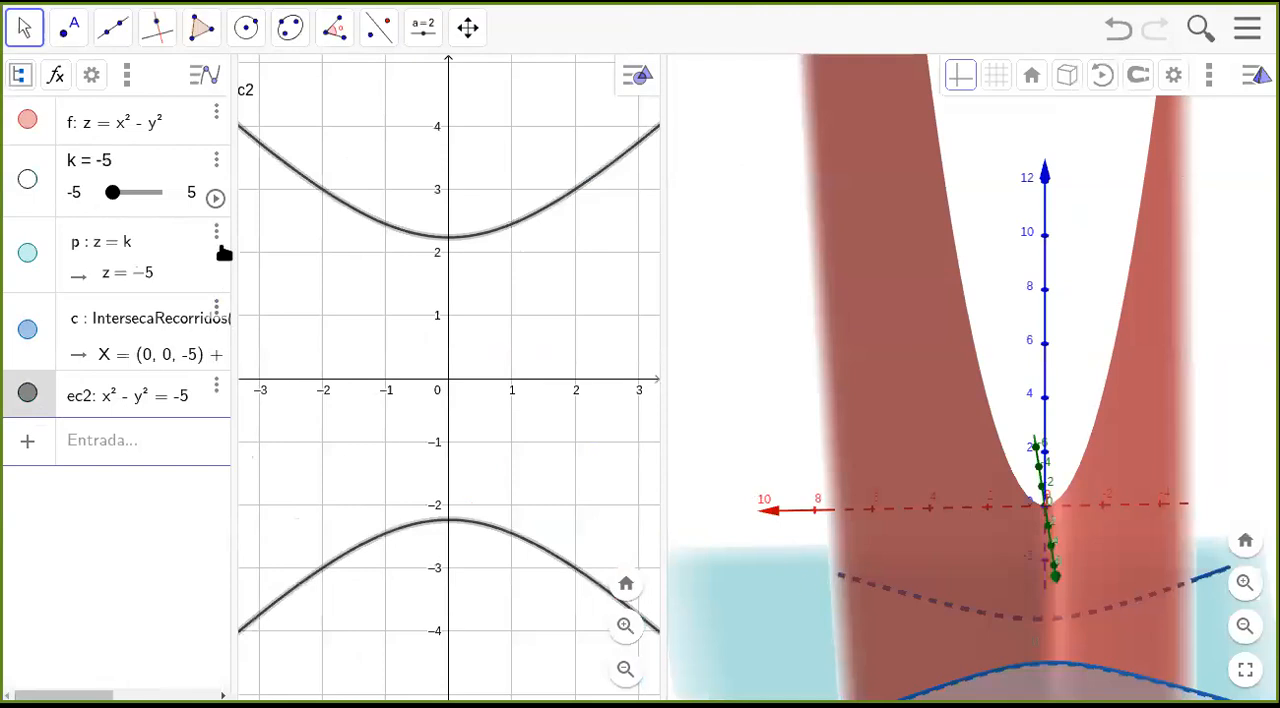
Set the increment of the slider k to 0.2 in its slider settings and close them.
left_click(217, 165)
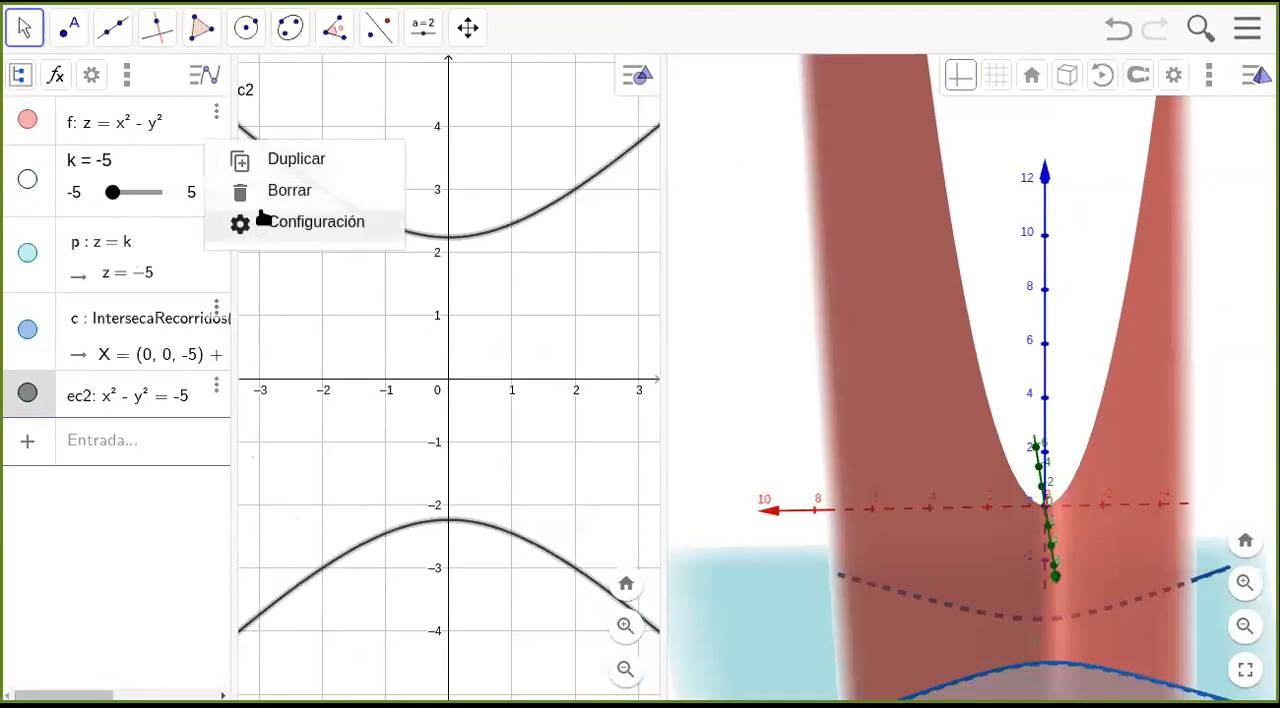
left_click(306, 220)
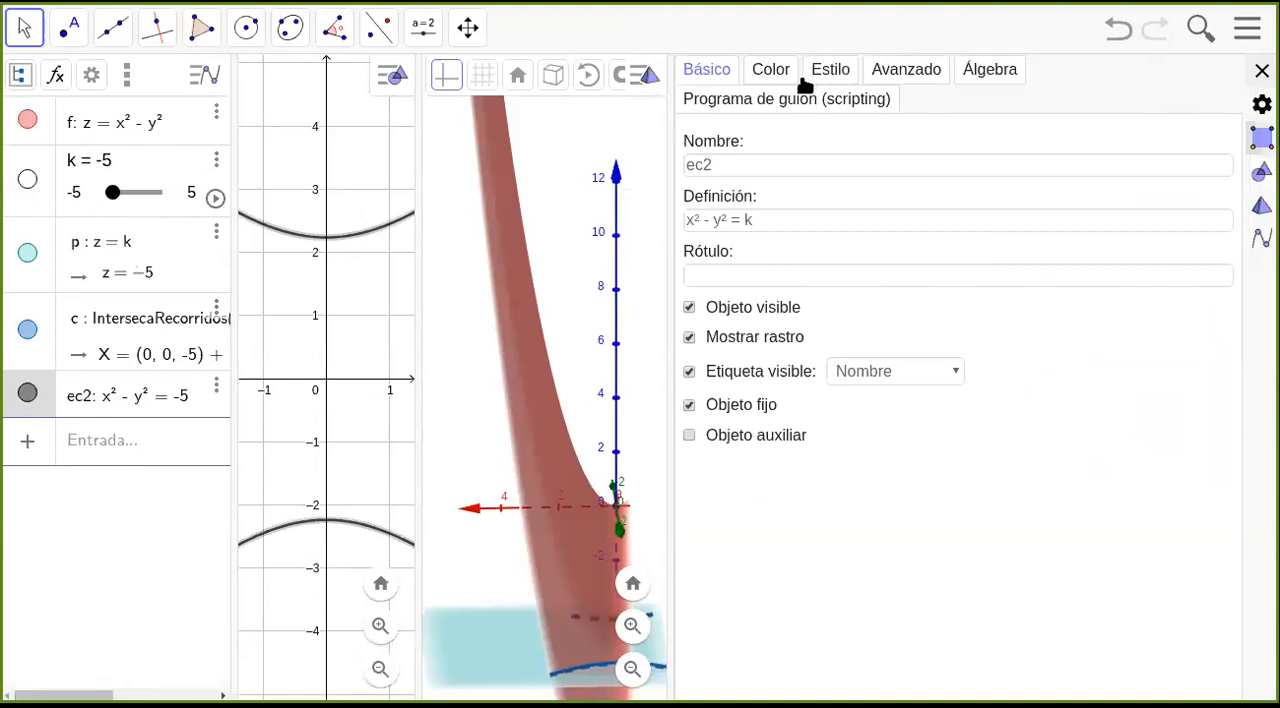
left_click(838, 72)
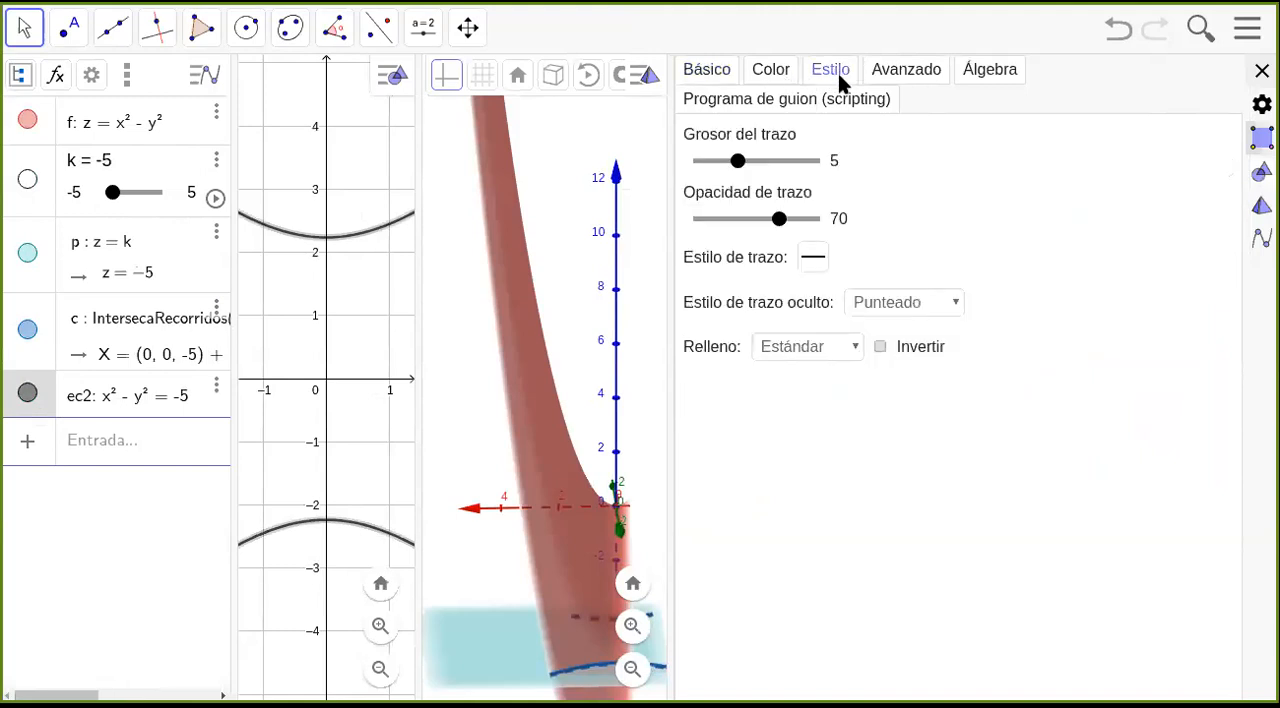
left_click(718, 68)
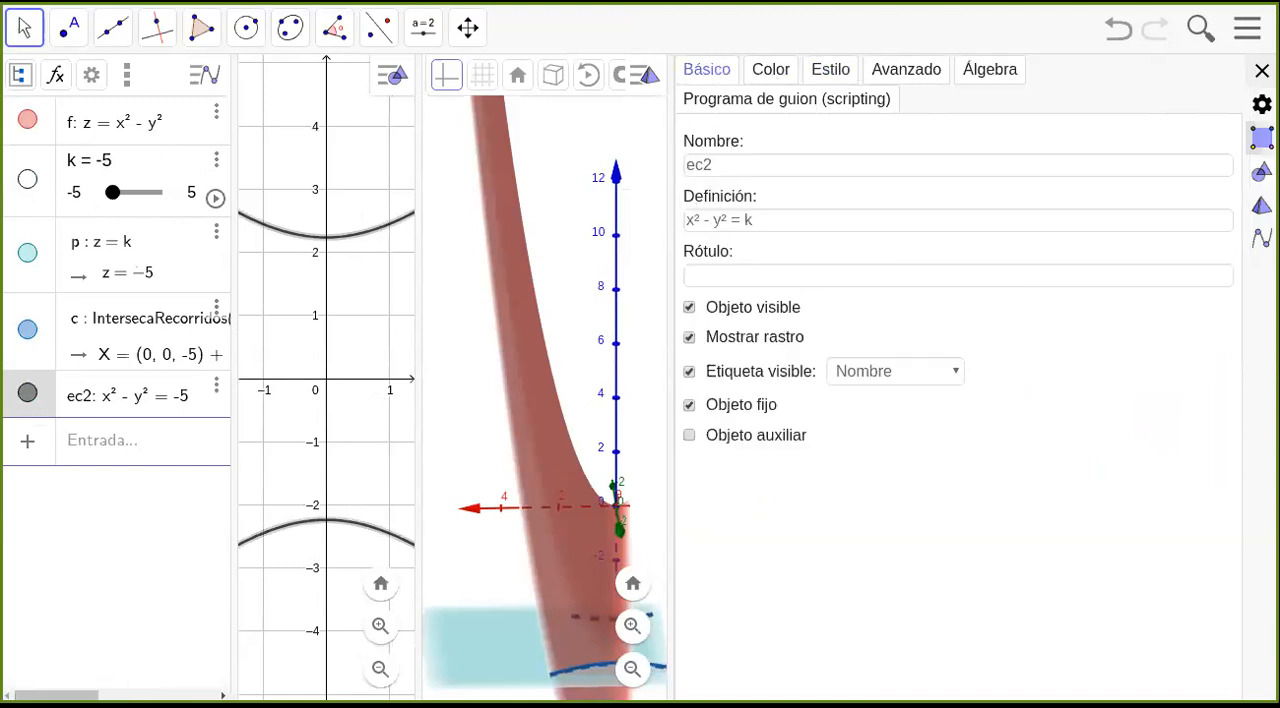
left_click(30, 192)
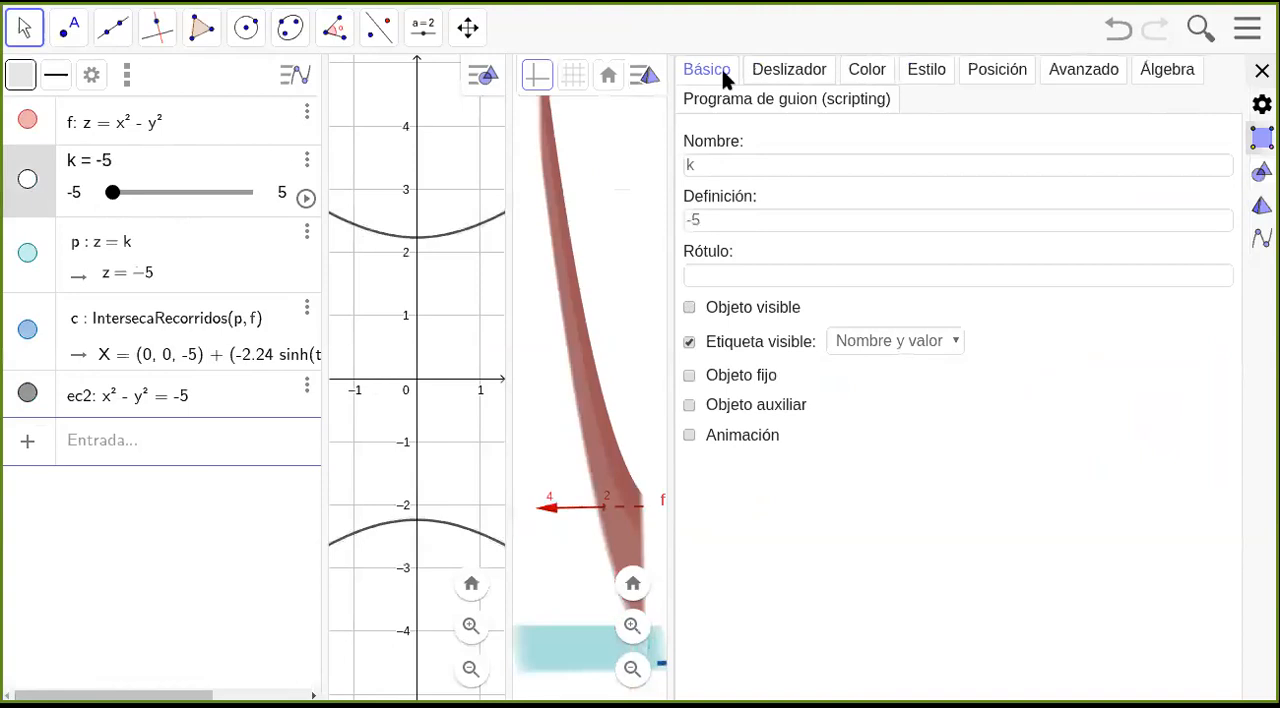
left_click(795, 72)
left_click(953, 168)
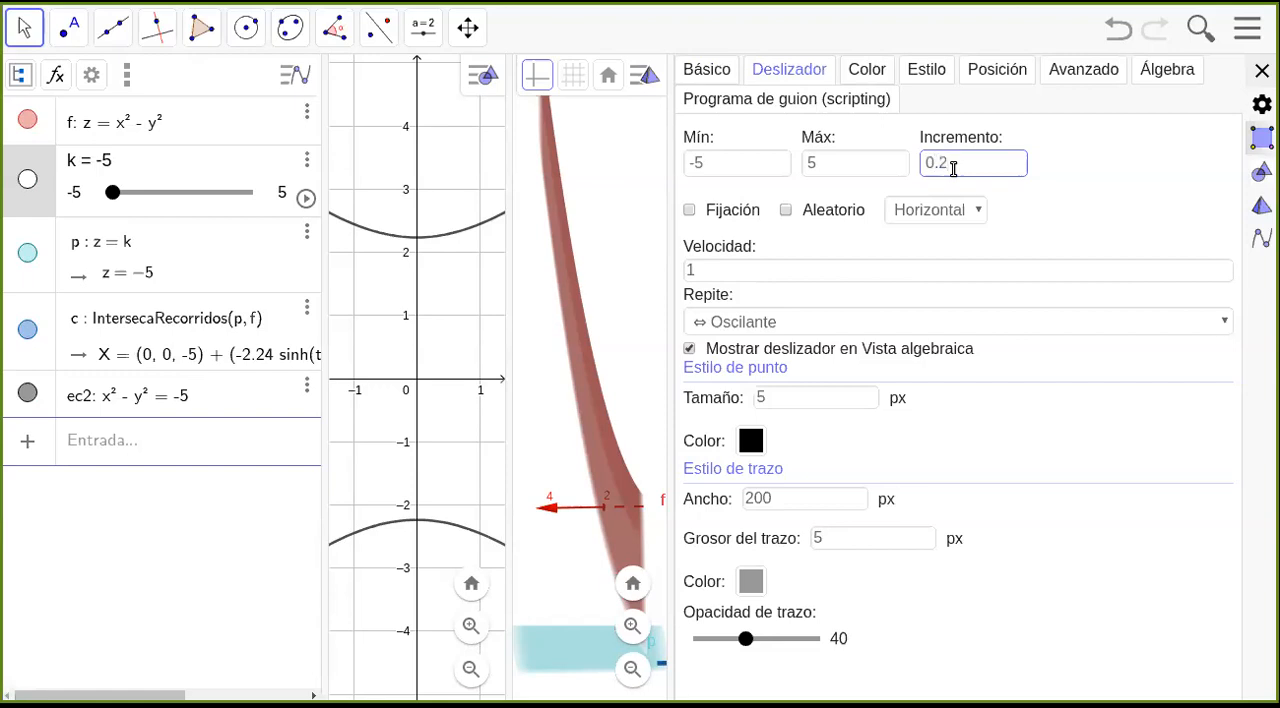
left_click(1260, 74)
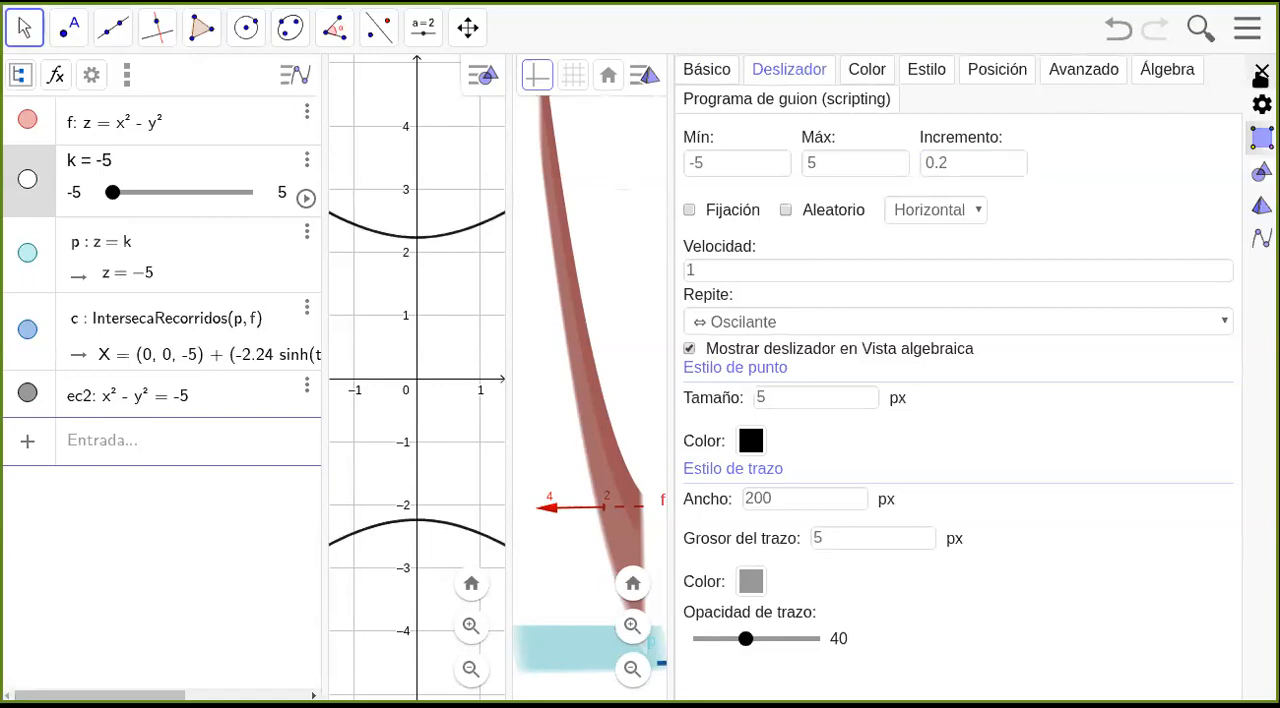
left_click(1260, 74)
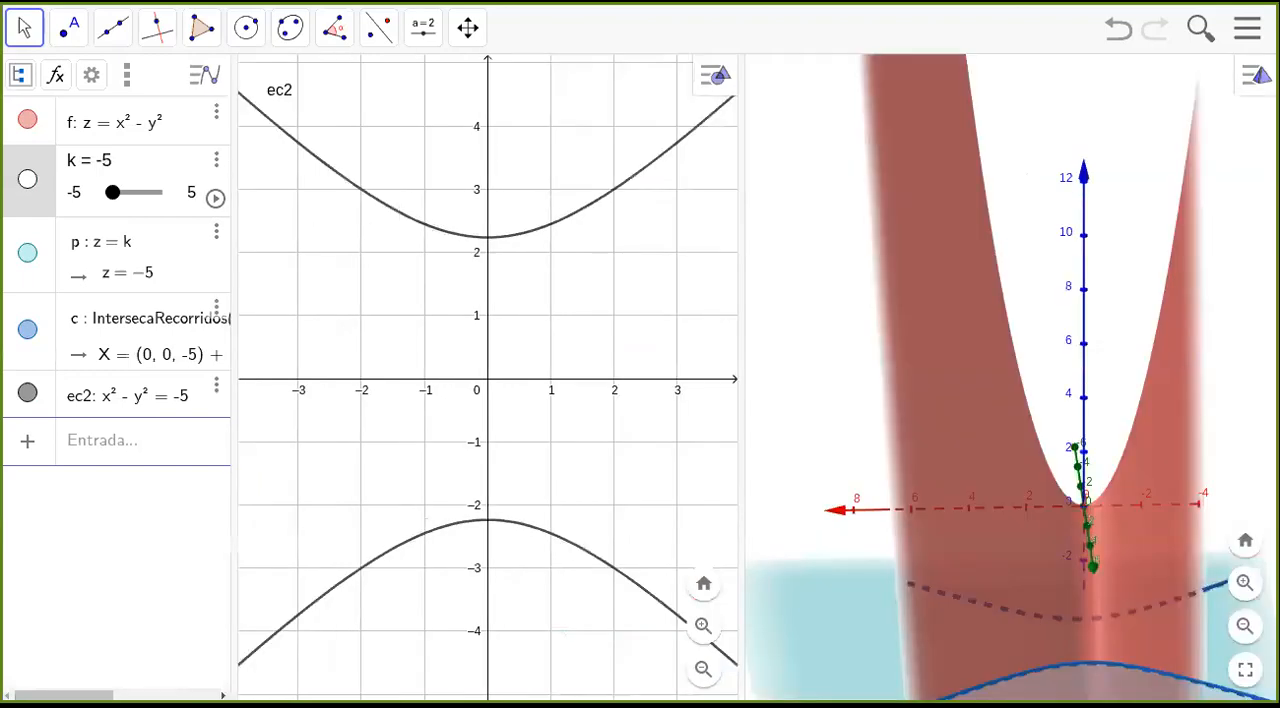
Animate the slider k to trace the level curves in both views, pausing at 0.2 and finally at 4.2.
left_click(217, 198)
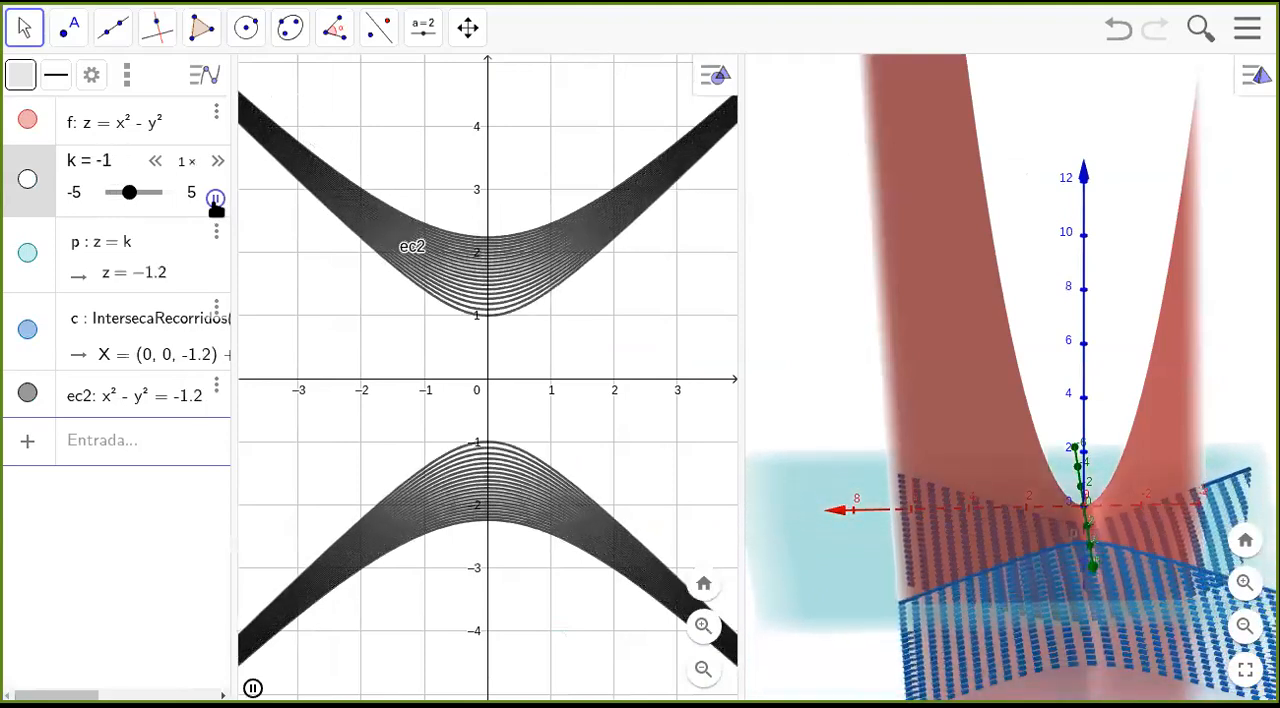
left_click(215, 198)
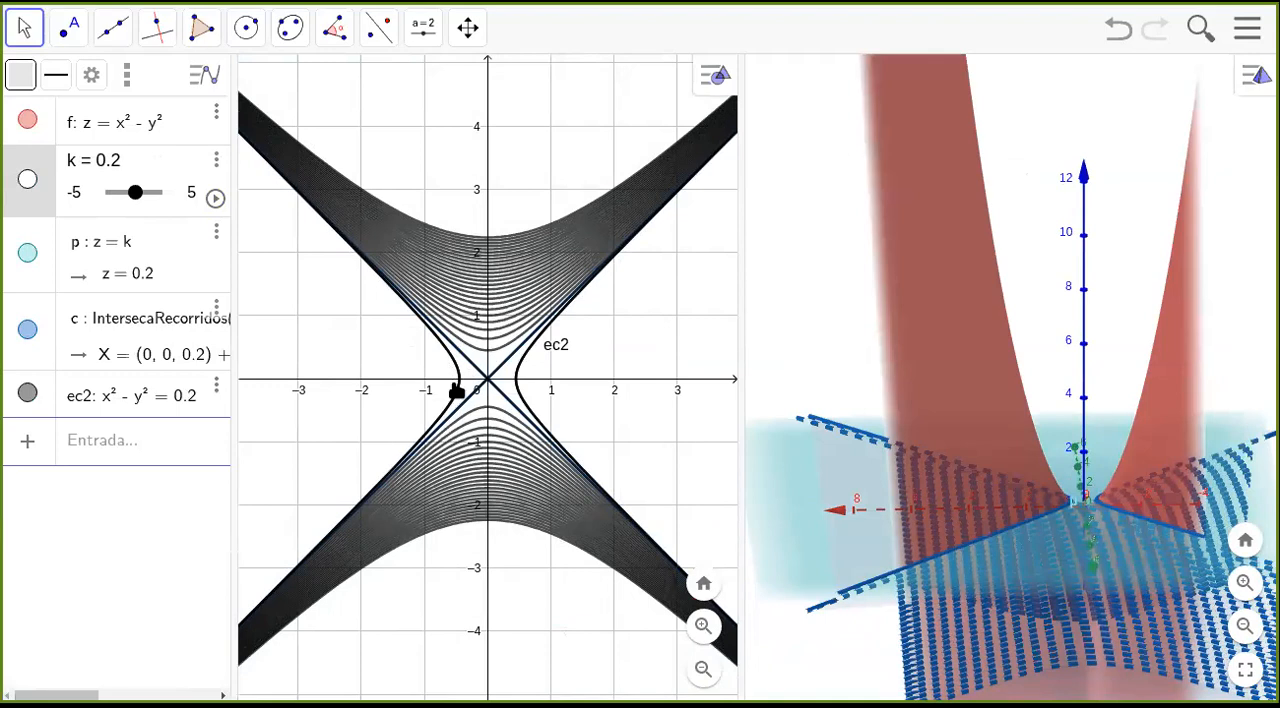
left_click(215, 198)
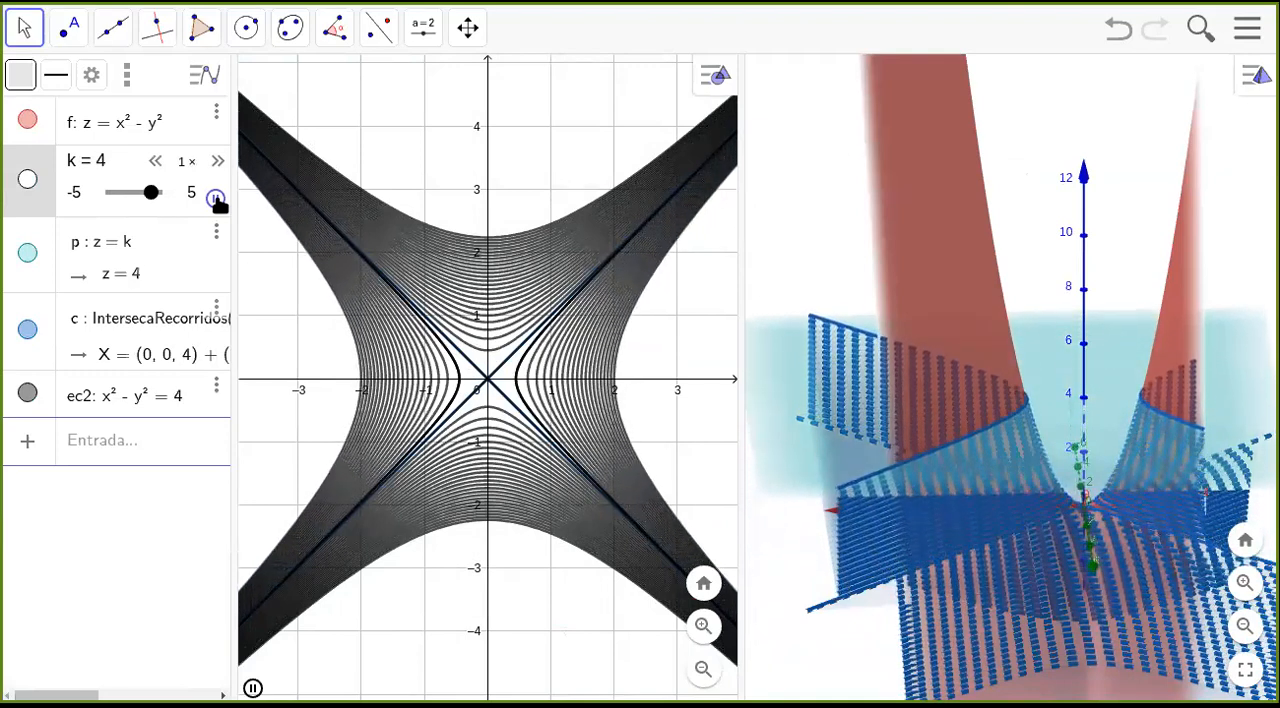
left_click(215, 198)
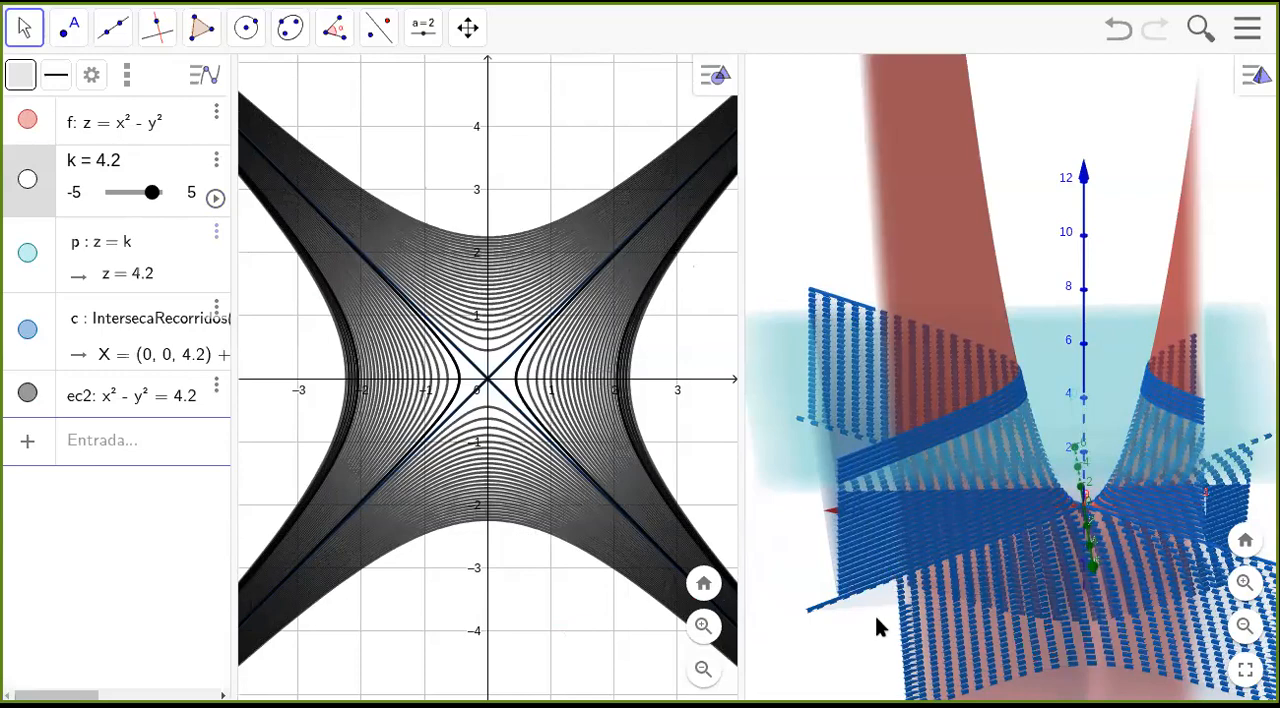
Hide the surface z = x² − y² and the plane z = k to view only the traced curves in 3D.
left_click_drag(852, 642, 890, 622)
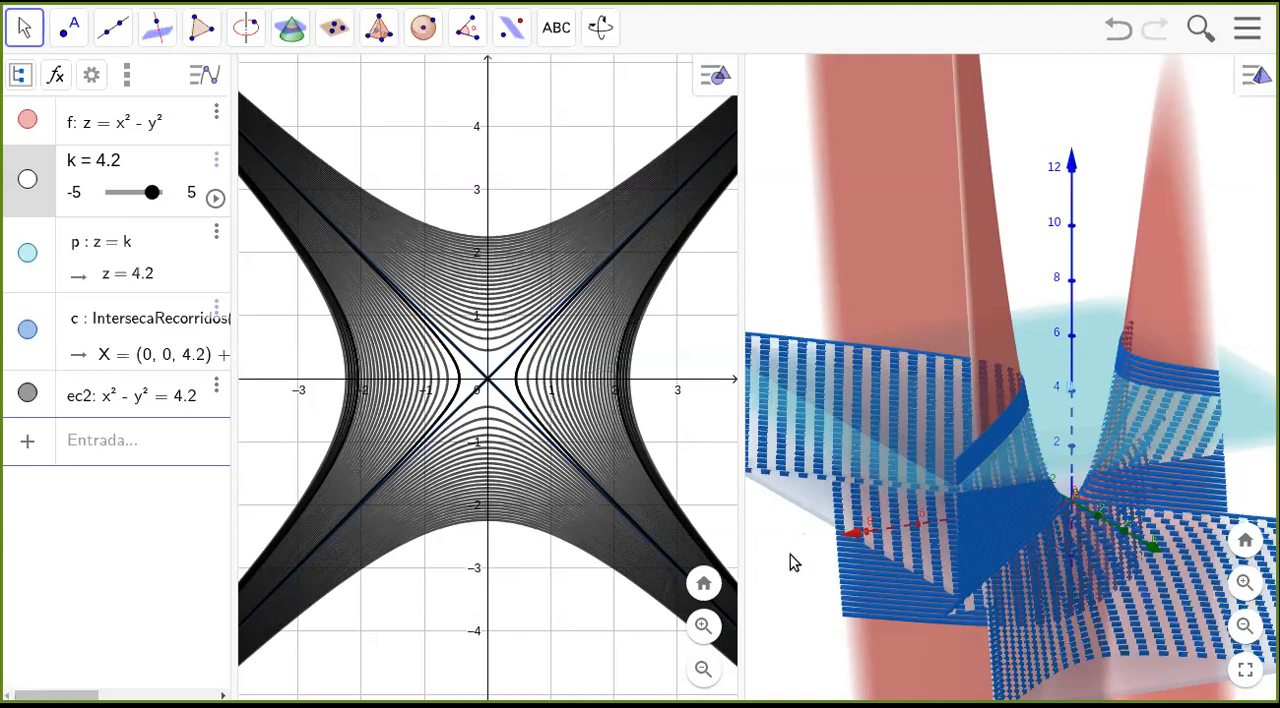
mouse_move(789, 560)
left_mouse_down()
mouse_move(800, 530)
mouse_move(810, 566)
left_mouse_up()
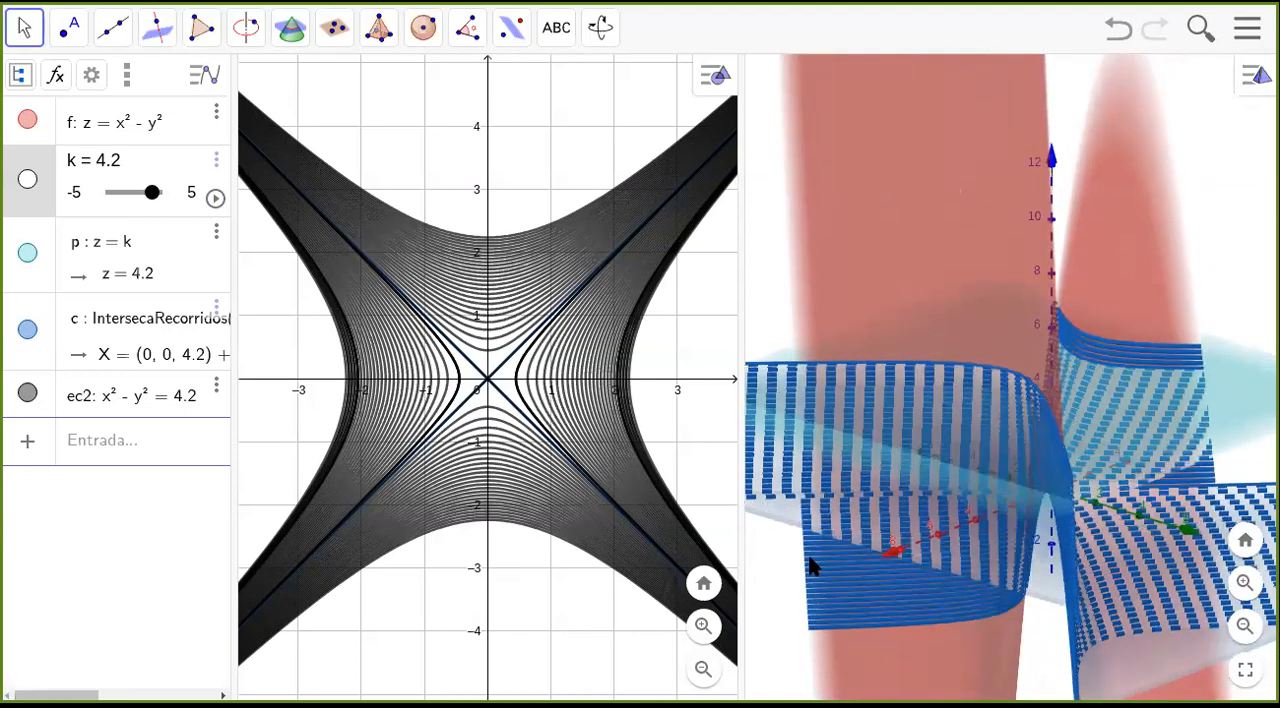
left_click(26, 120)
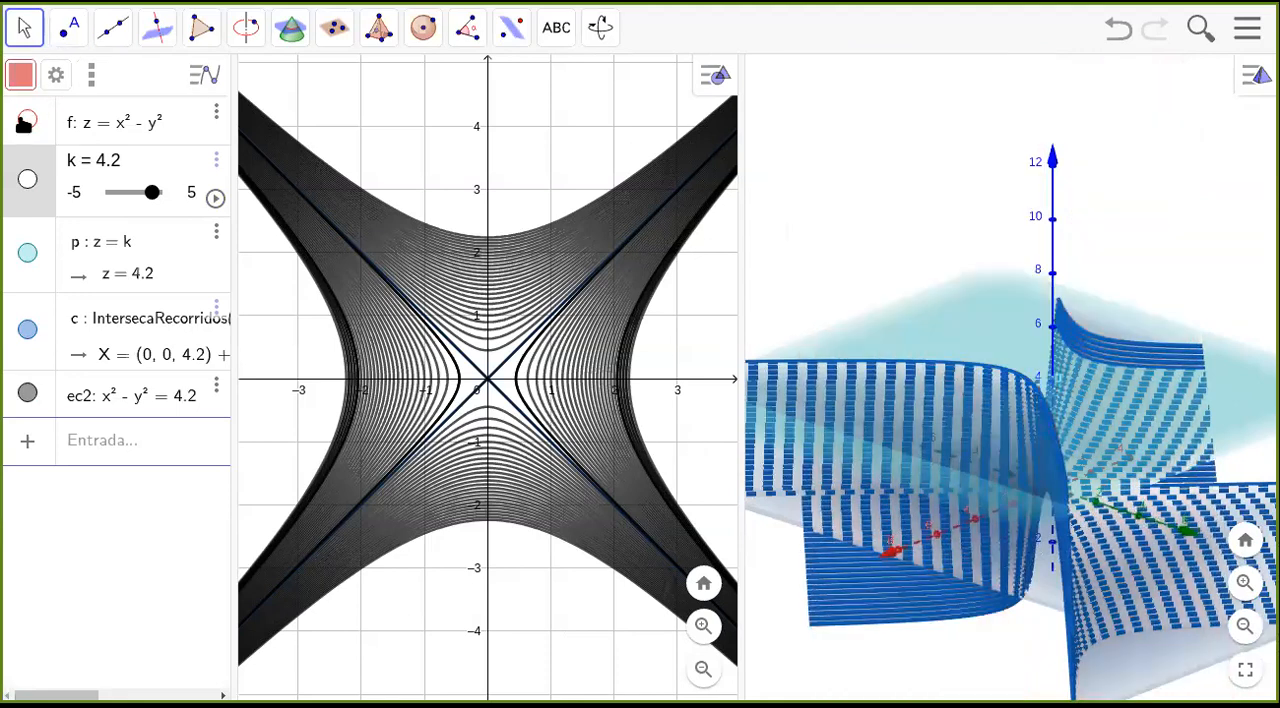
left_click(26, 255)
left_click_drag(965, 662, 1117, 617)
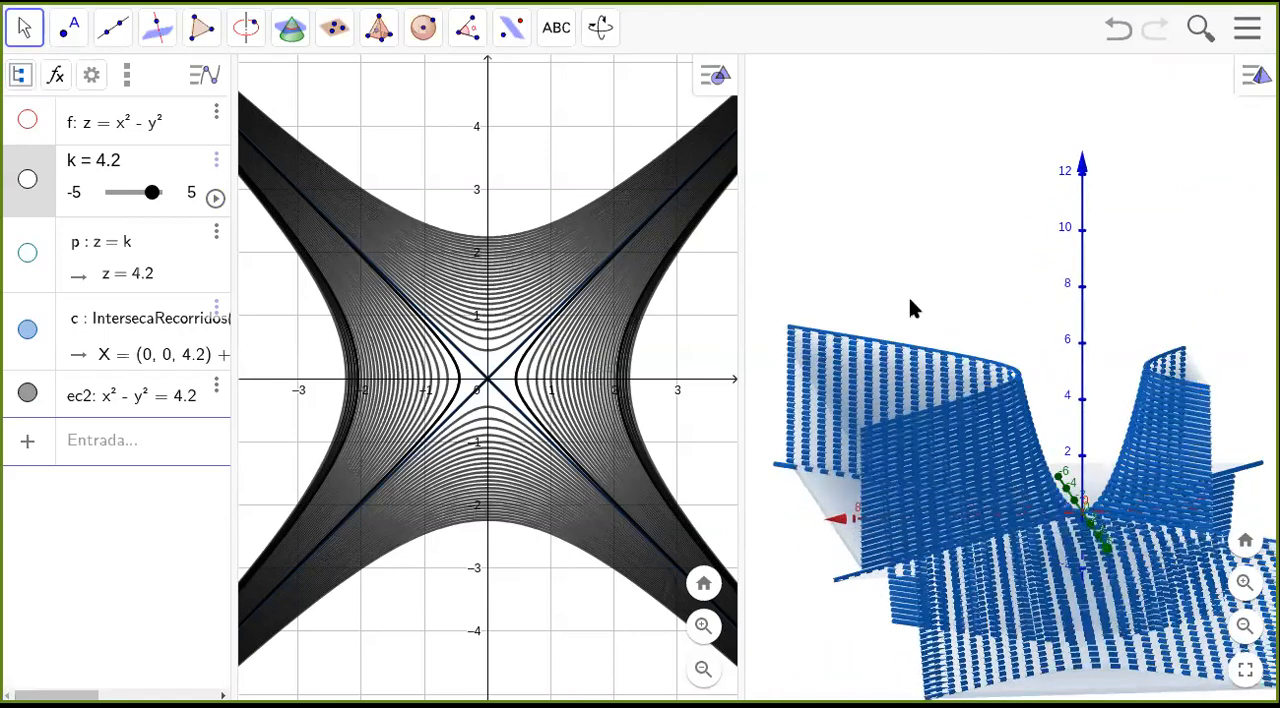
Show the surface z = x² − y² again and hide the equation x² − y² = k and its intersection curve with plane z = k.
left_click_drag(807, 562, 894, 262)
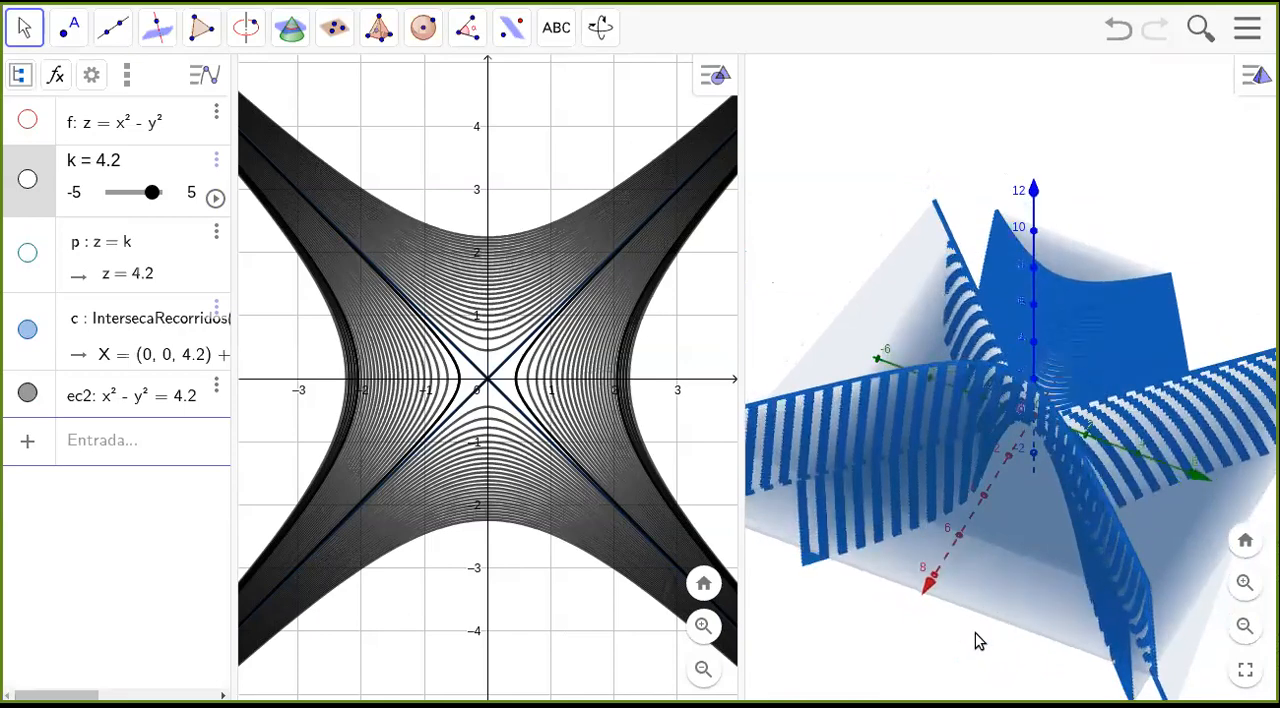
left_click_drag(940, 612, 888, 636)
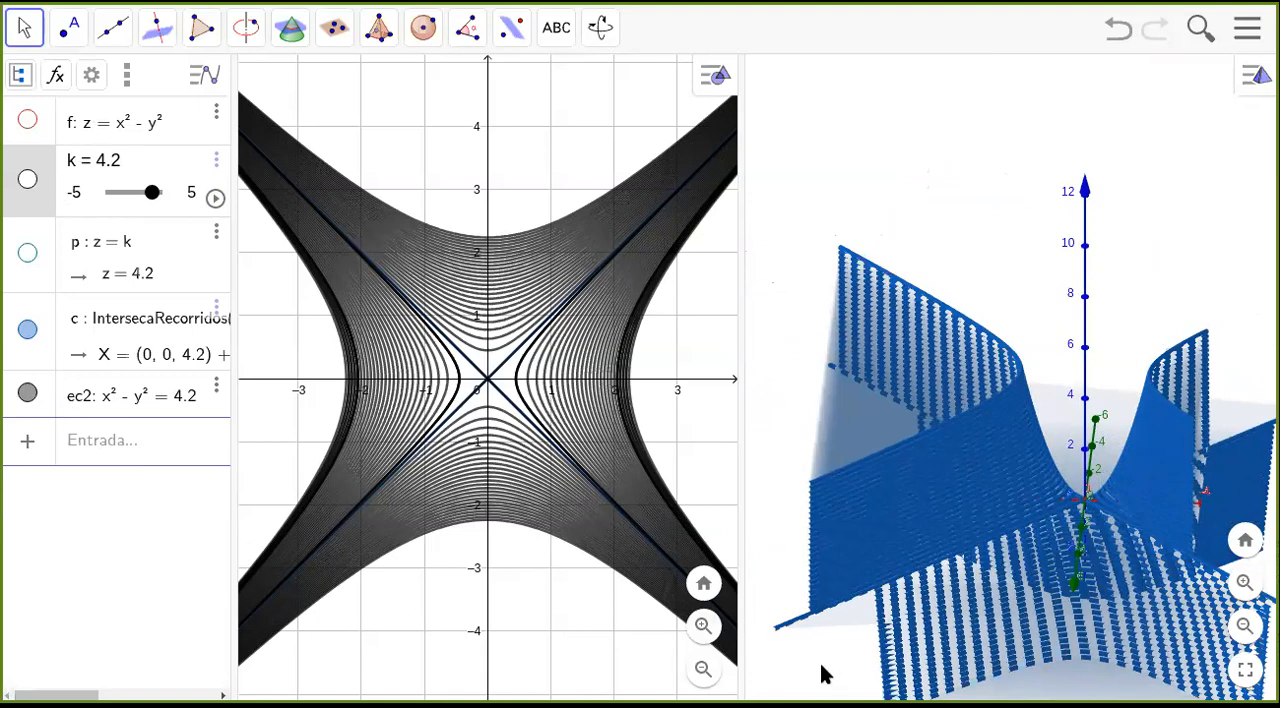
left_click(100, 448)
left_click(27, 121)
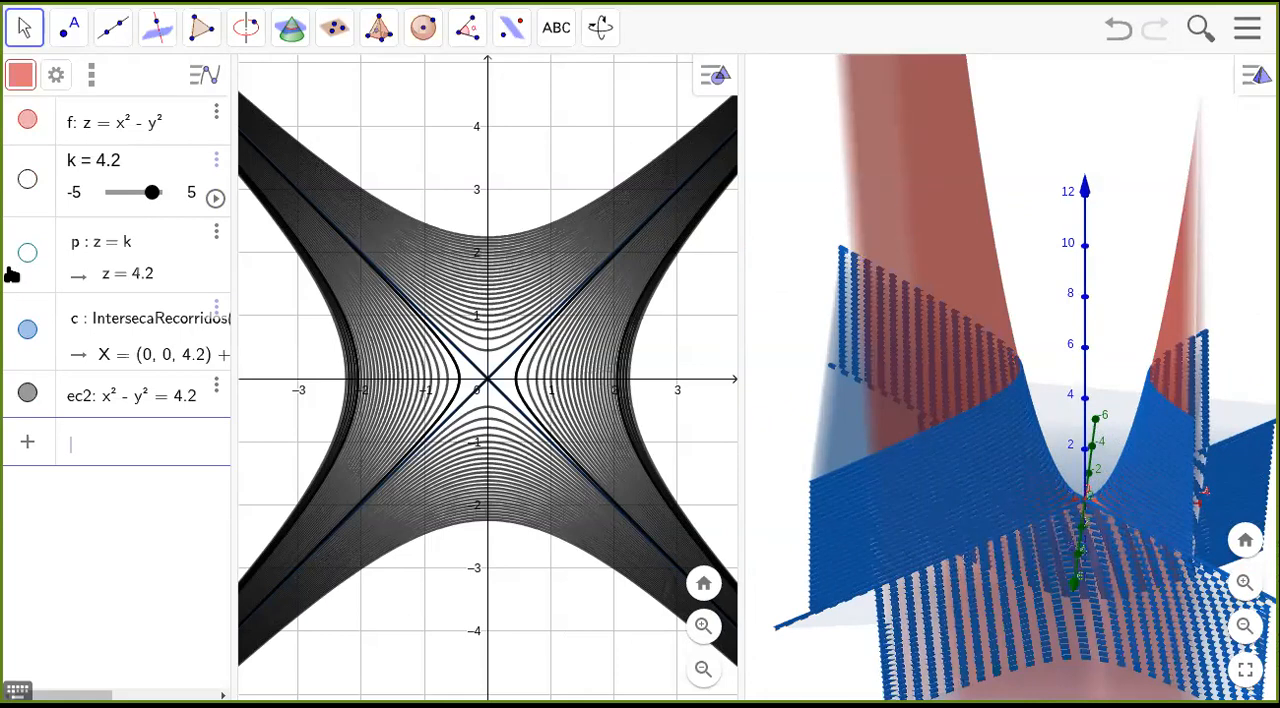
left_click(33, 399)
left_click(31, 329)
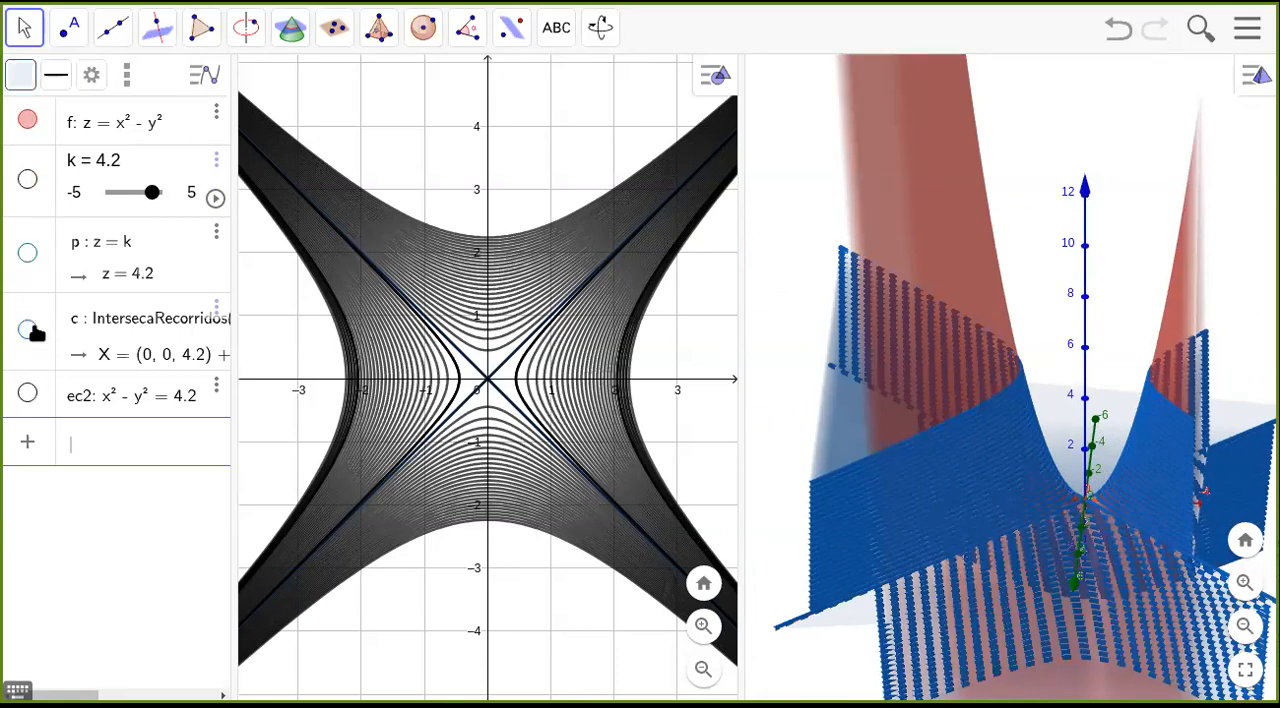
Add the plane x = 0 and clear the old traces from both views.
left_click(101, 438)
type("x = 0")
key("Return")
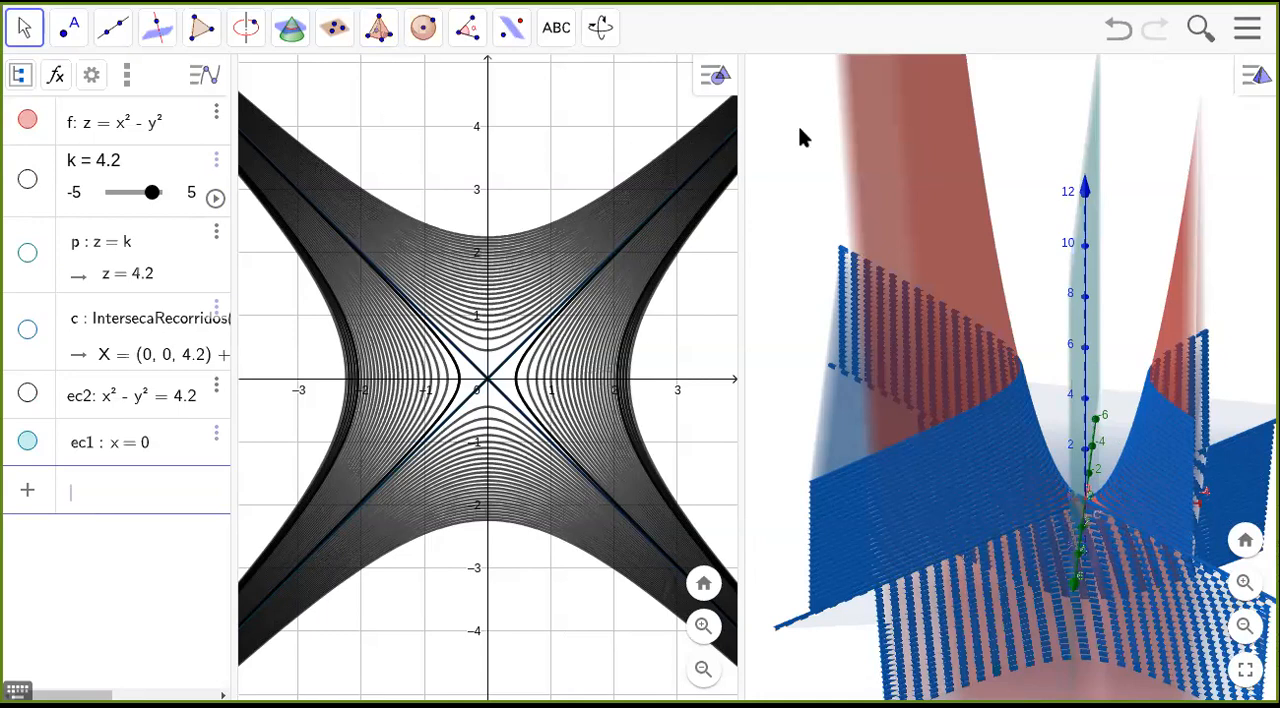
left_click_drag(740, 184, 733, 186)
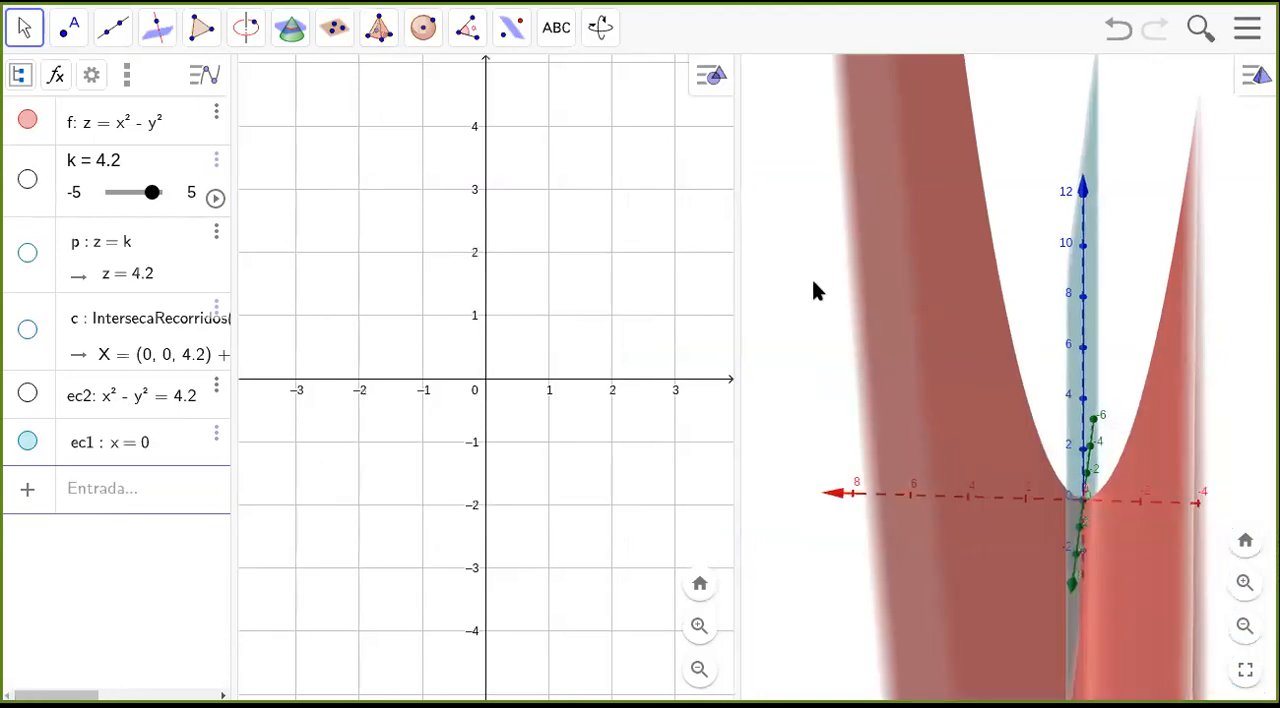
left_click_drag(813, 380, 767, 366)
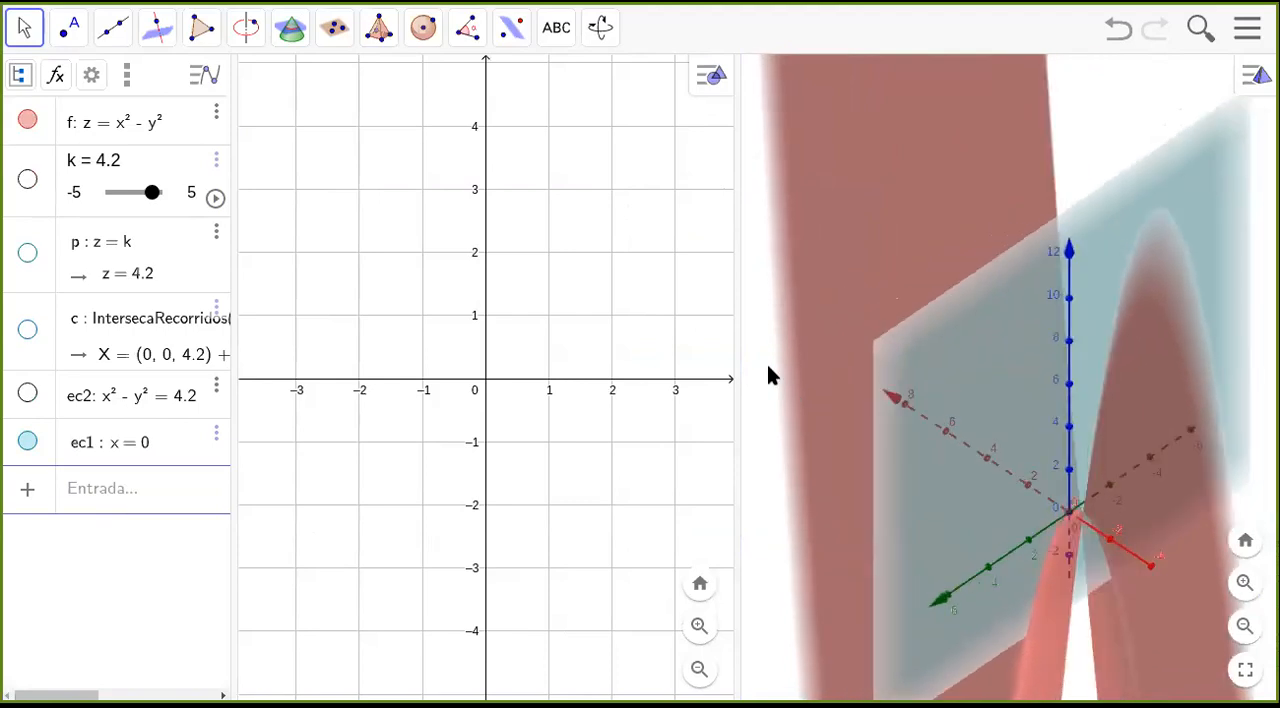
Create the intersection curve of the plane x = 0 and the surface z = x² − y².
left_click(290, 27)
left_click(953, 444)
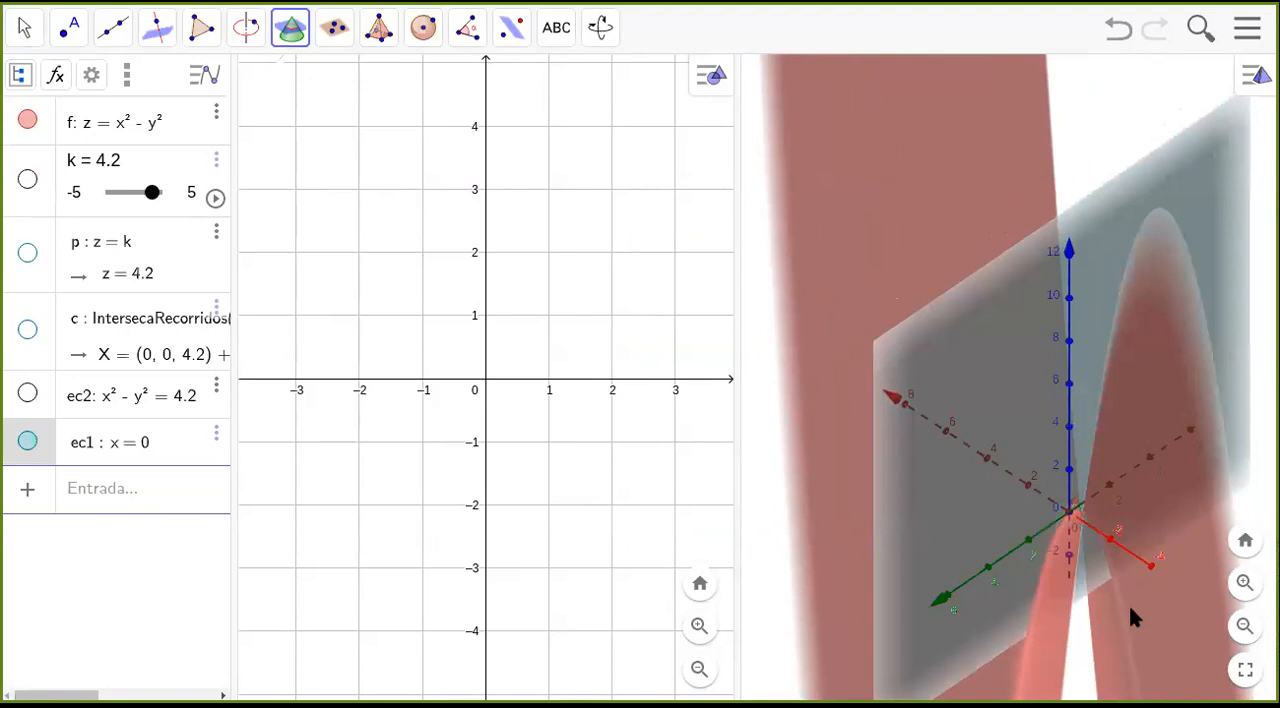
left_click(1164, 617)
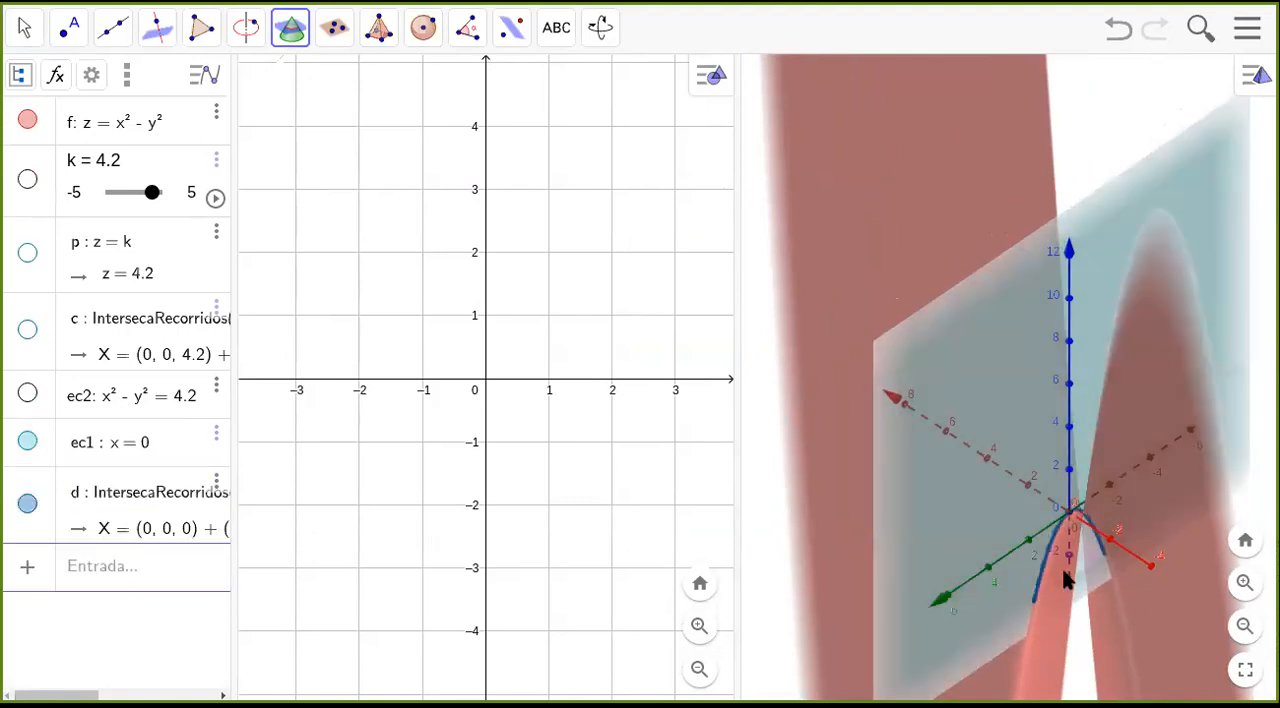
left_click(128, 570)
type("y=0")
key("Return")
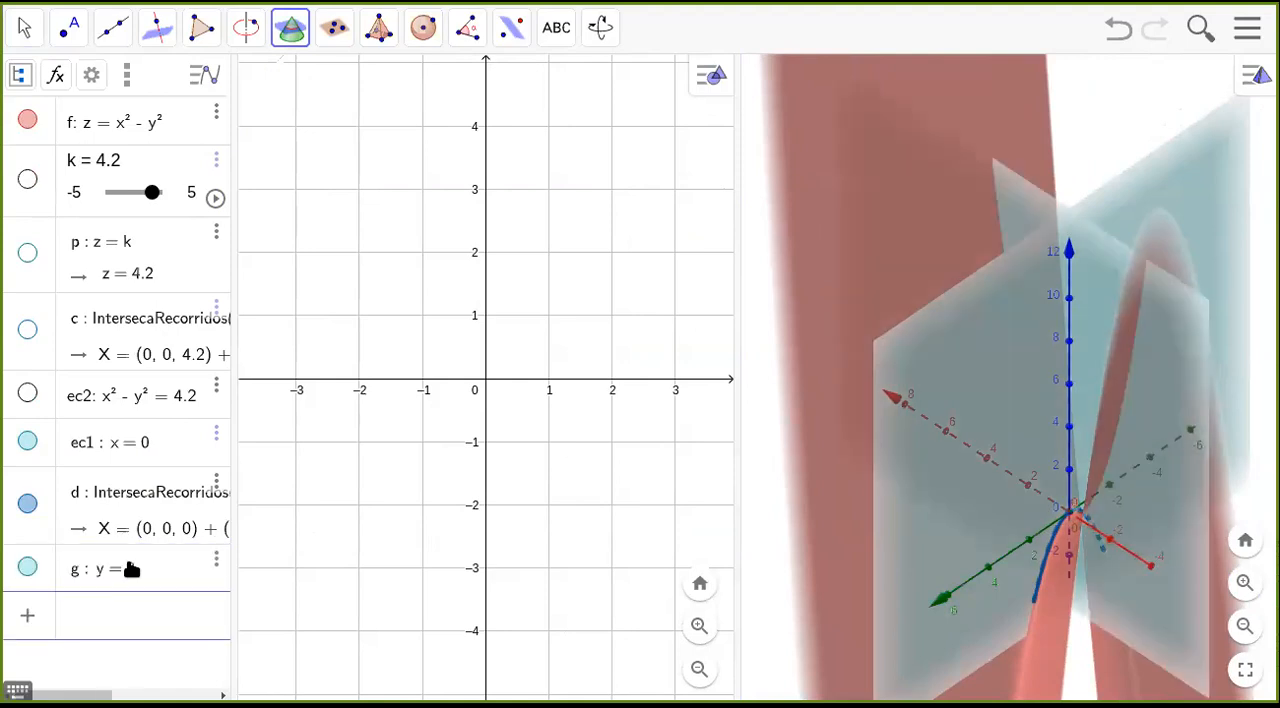
left_click(763, 600)
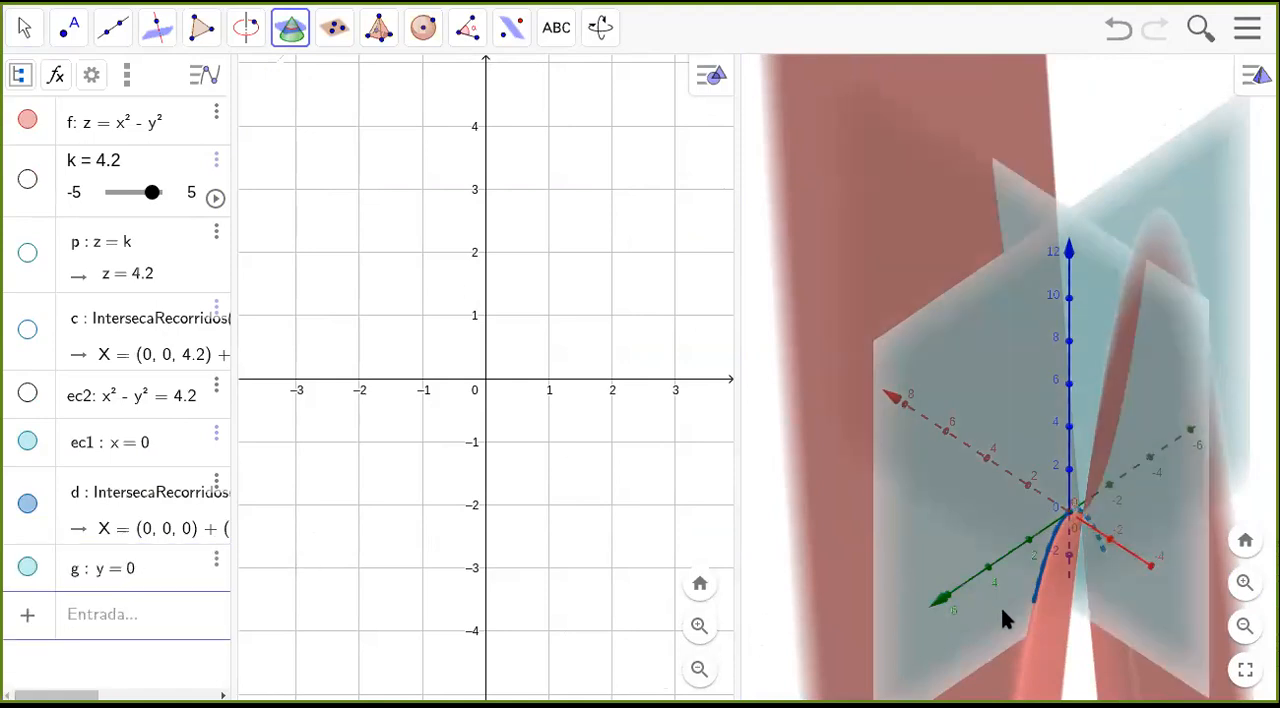
left_click(951, 607)
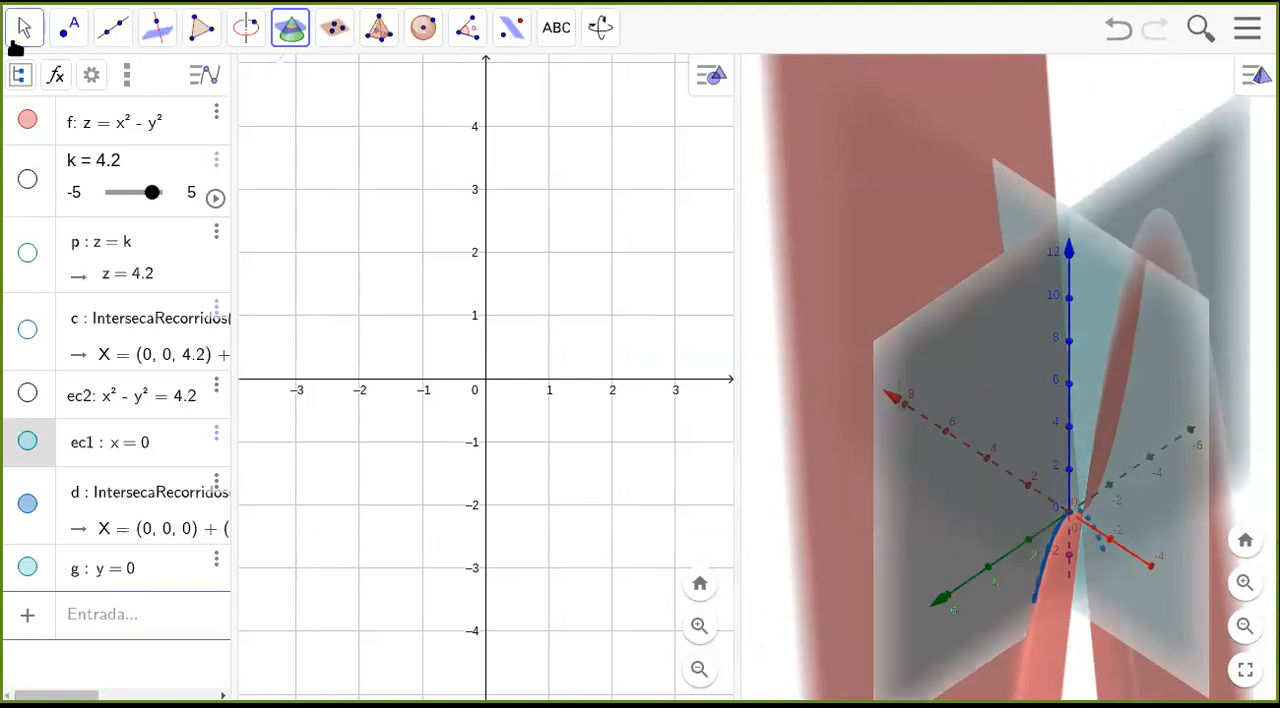
left_click(24, 30)
key("ctrl+z")
Add the plane y = 0 alongside the plane x = 0 and the surface.
left_click_drag(847, 495, 766, 508)
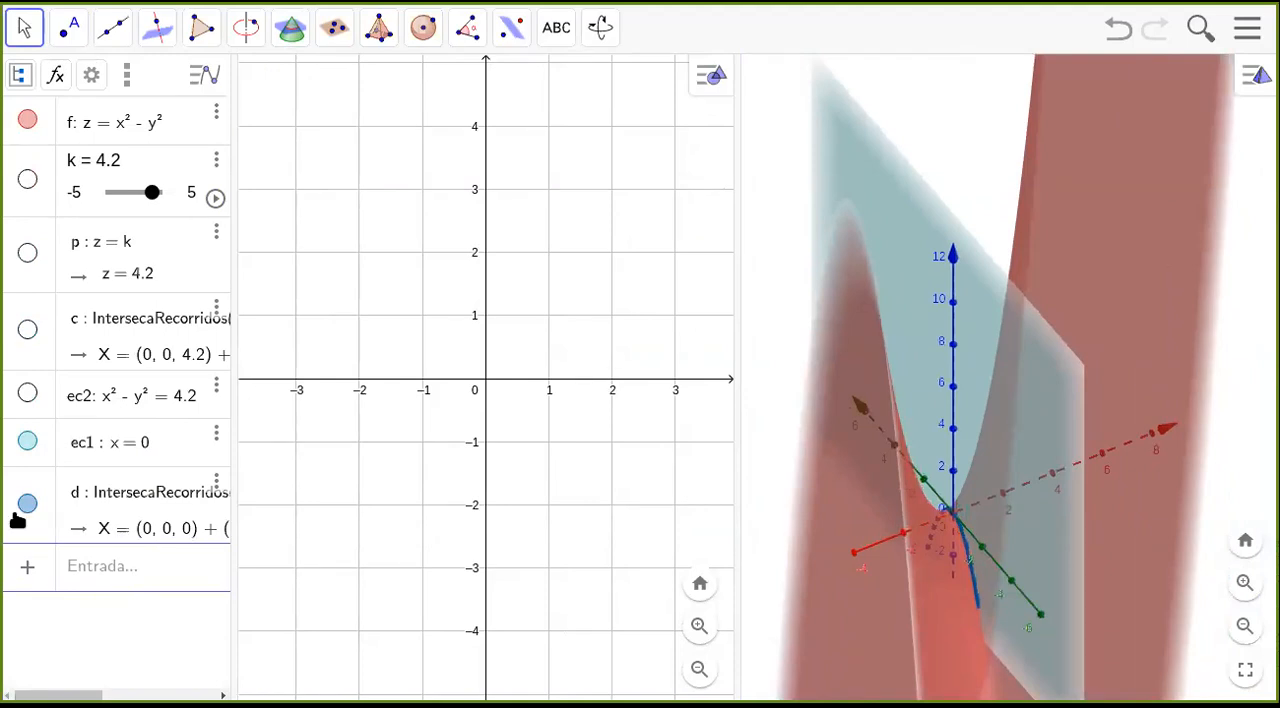
left_click(88, 562)
type("y")
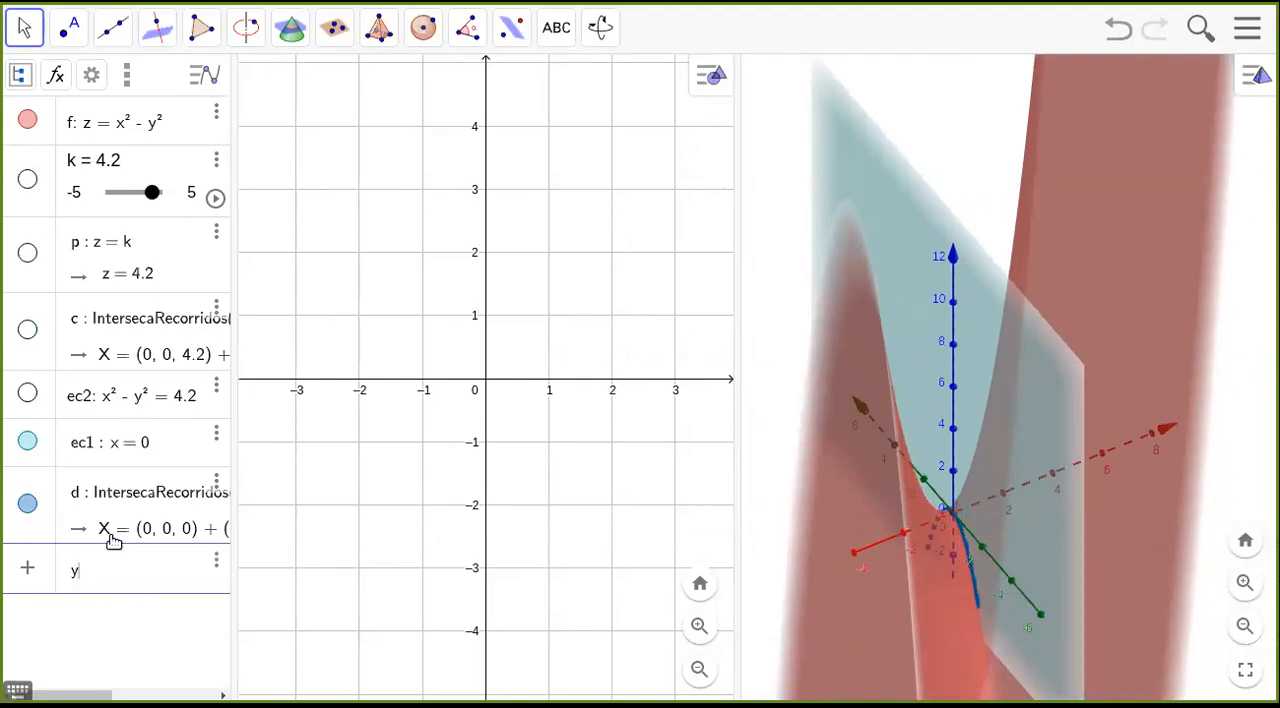
type(" = 0")
key("Return")
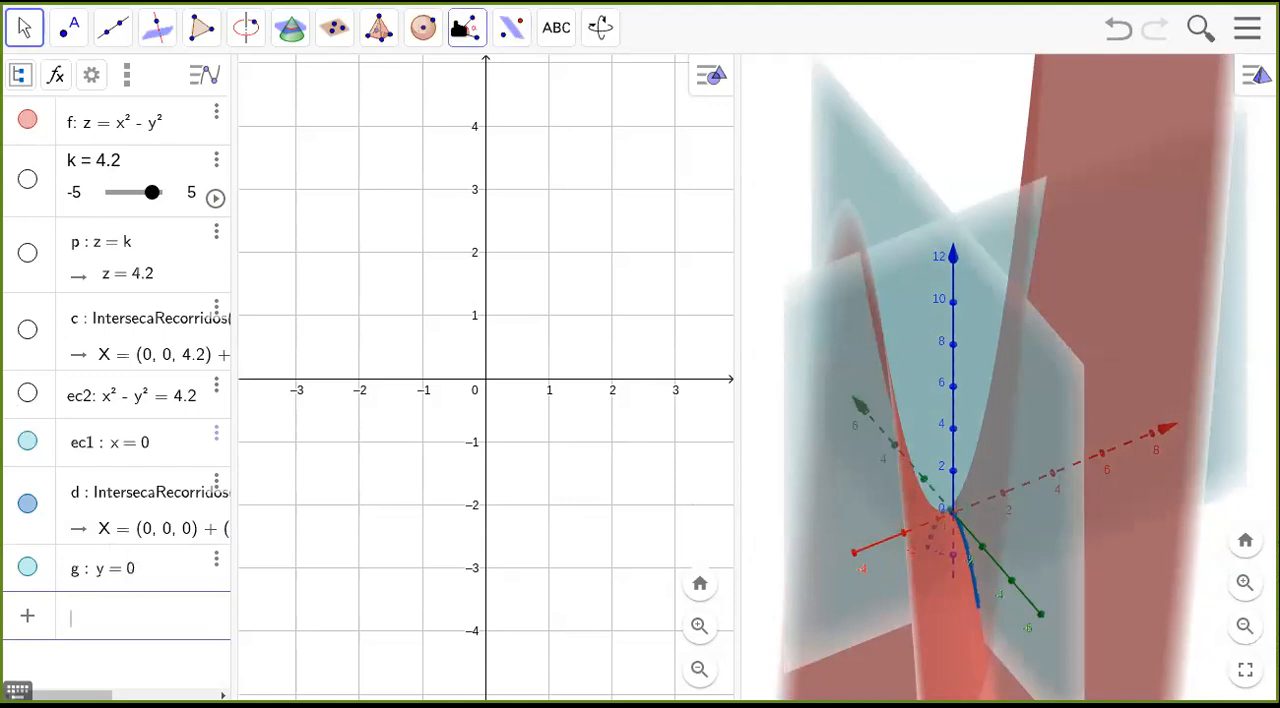
Create the intersection curve of the surface z = x² − y² and the plane y = 0.
left_click(284, 30)
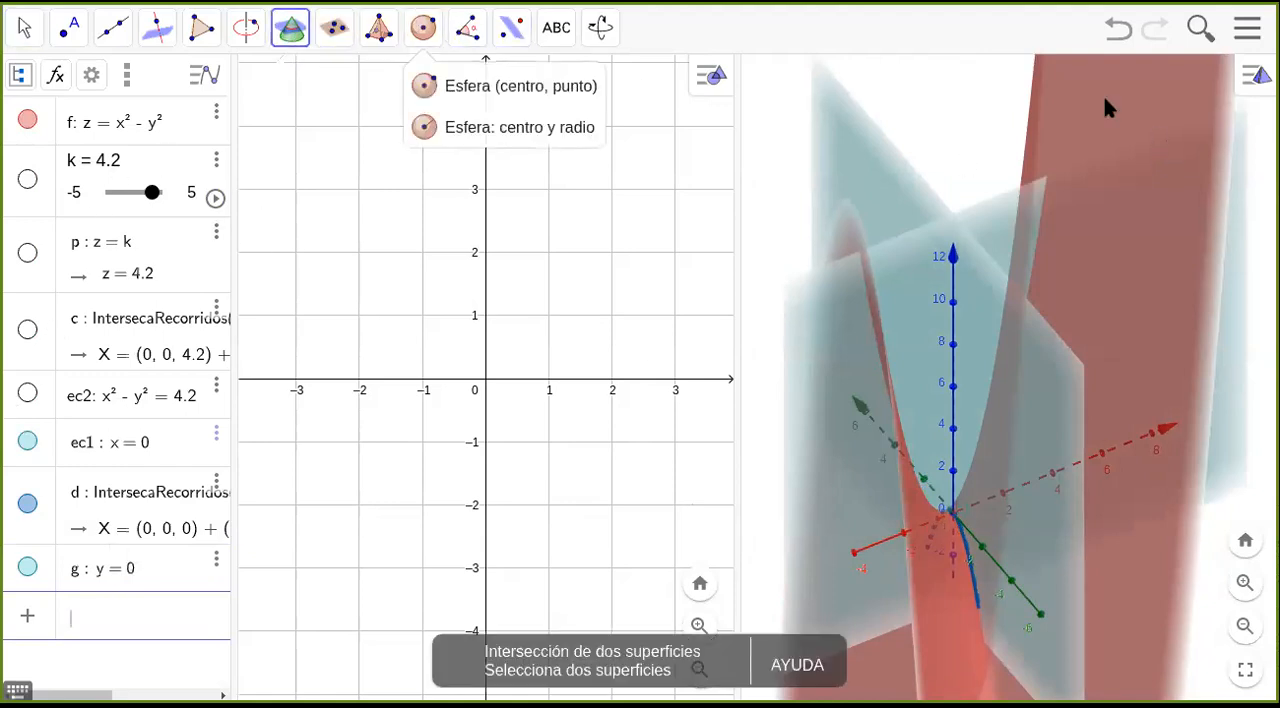
left_click(1098, 104)
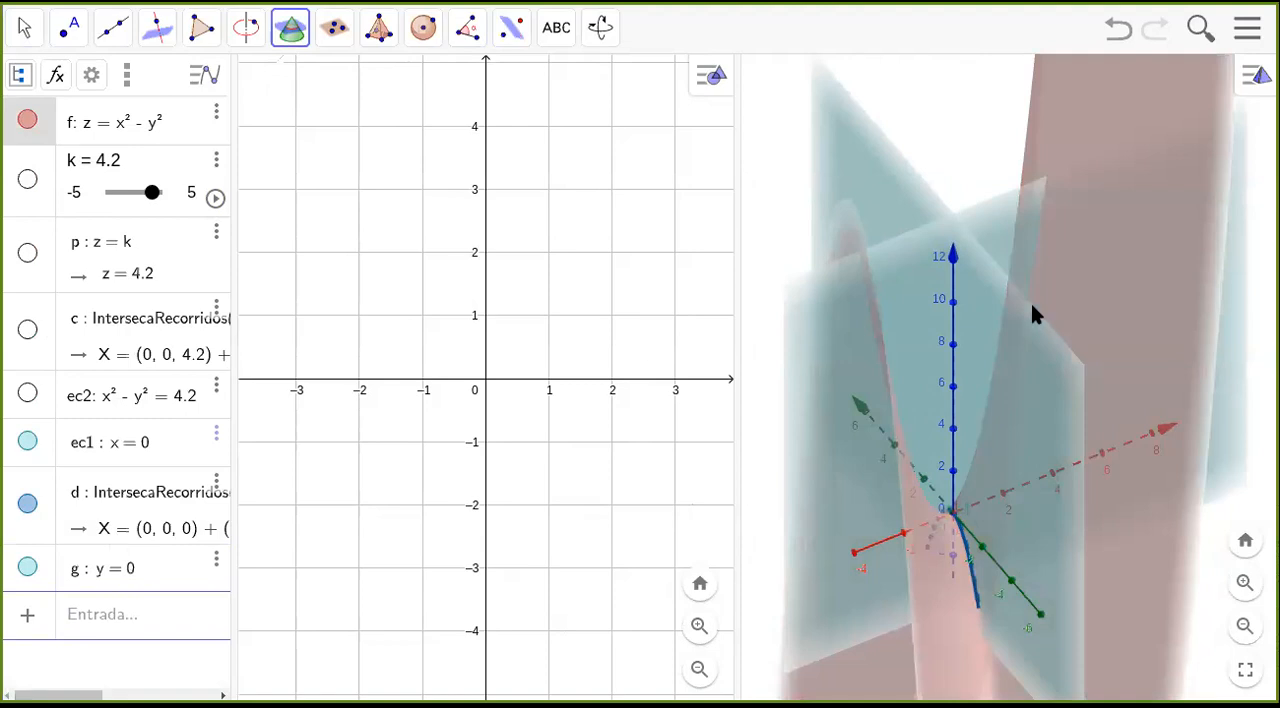
left_click(988, 224)
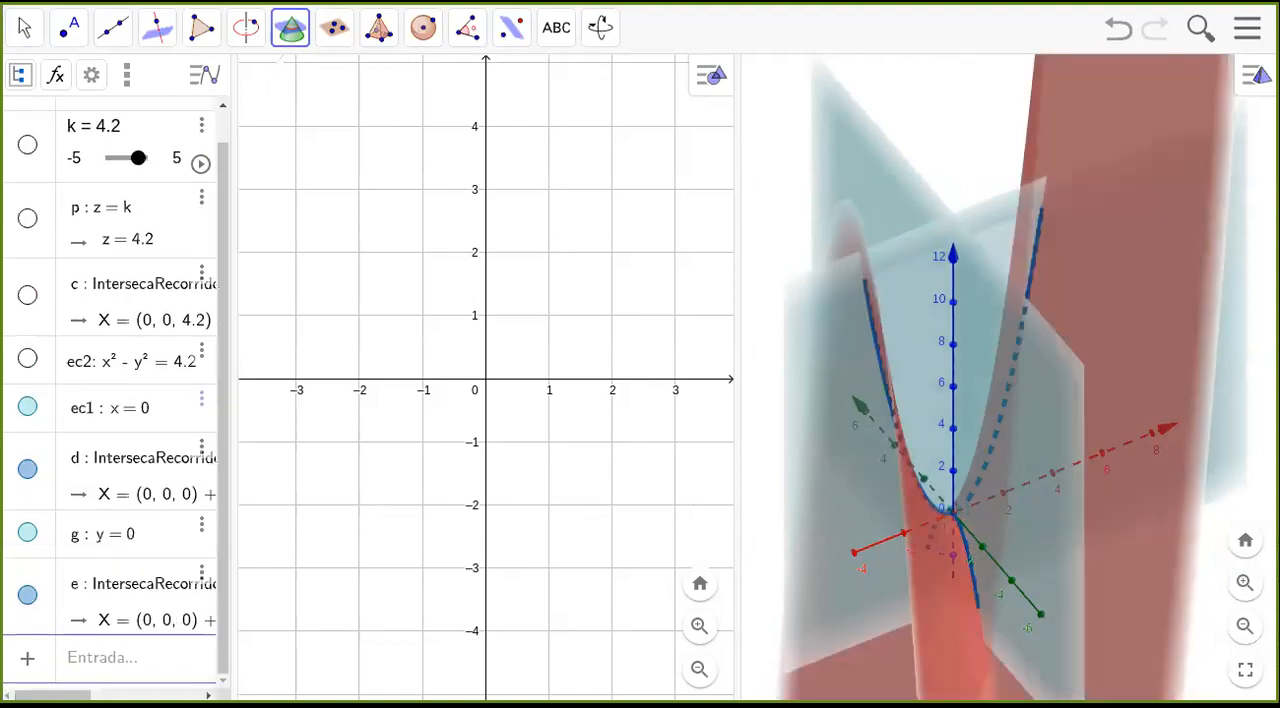
Hide the planes x = 0 and y = 0, leaving their intersection curves on the surface in 3D.
left_click(27, 407)
left_click(28, 534)
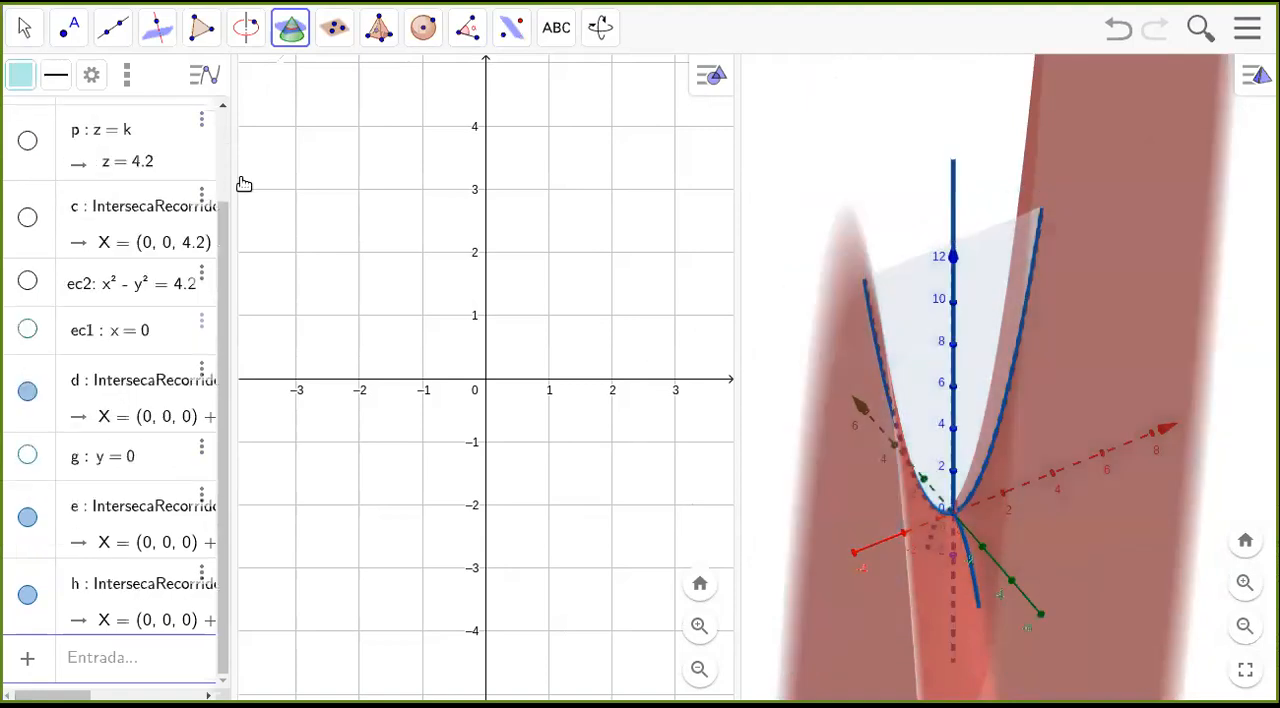
left_click(26, 29)
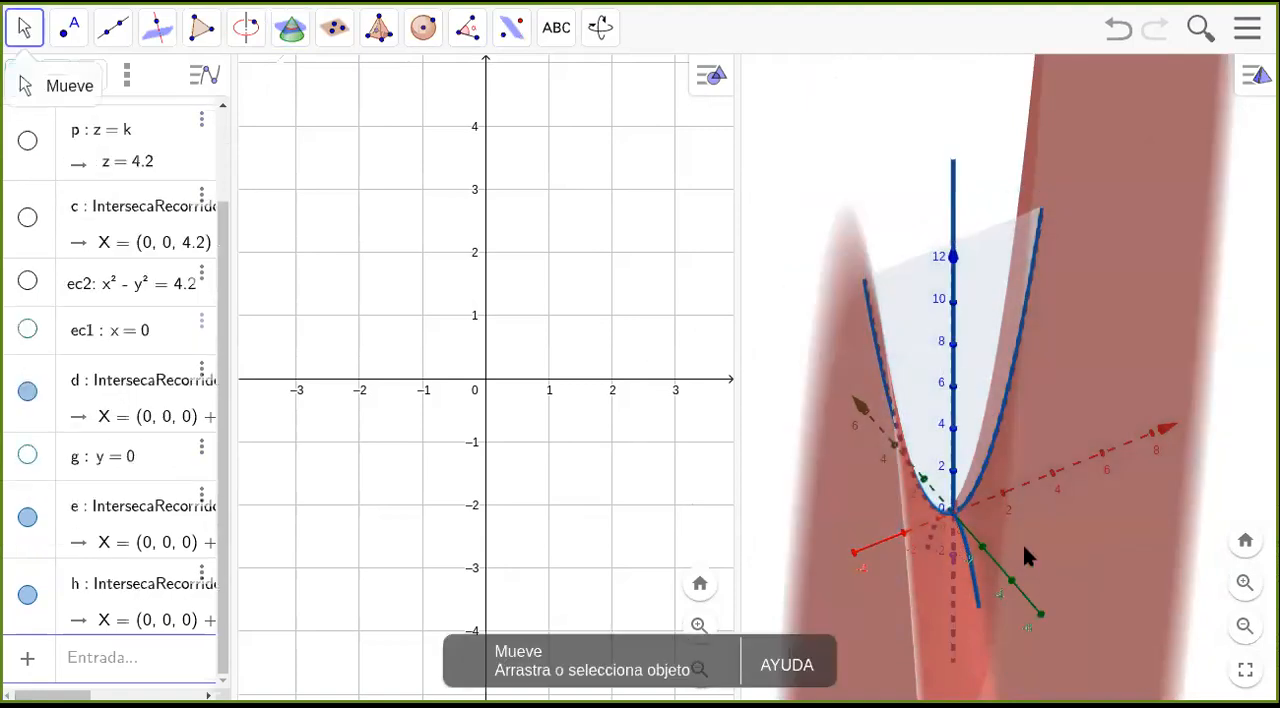
scroll(998, 537, "down", 1)
left_click_drag(995, 539, 980, 533)
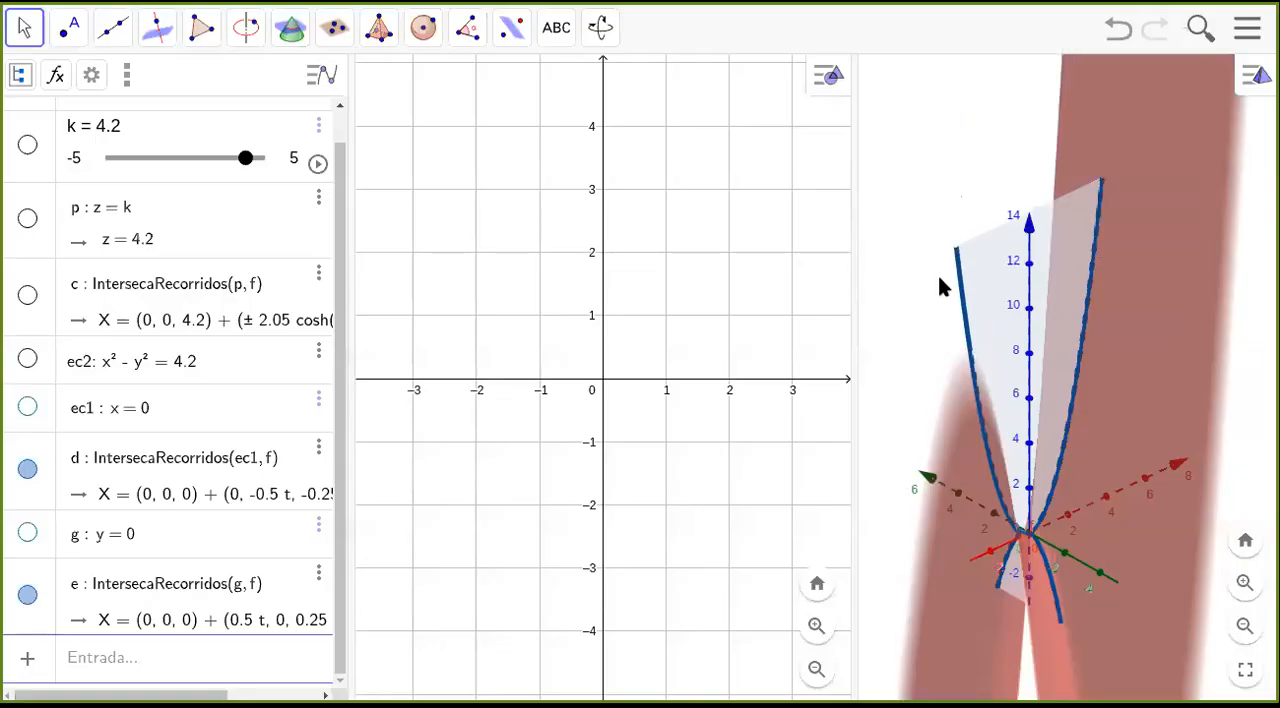
mouse_move(1050, 592)
left_mouse_down()
mouse_move(1083, 590)
mouse_move(1008, 574)
mouse_move(1085, 590)
mouse_move(1040, 600)
left_mouse_up()
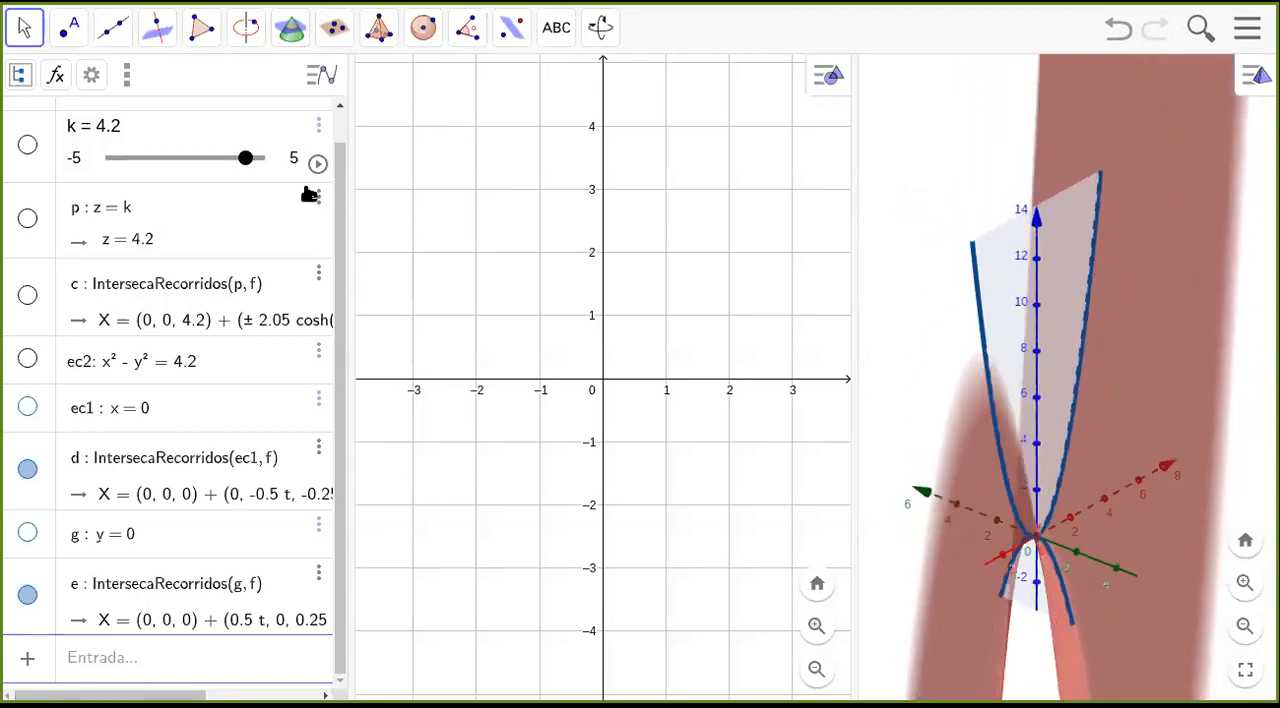
Hide the surface z = x² − y² to view only the two parabolic section curves in 3D.
scroll(358, 135, "up", 2)
scroll(334, 133, "up", 1)
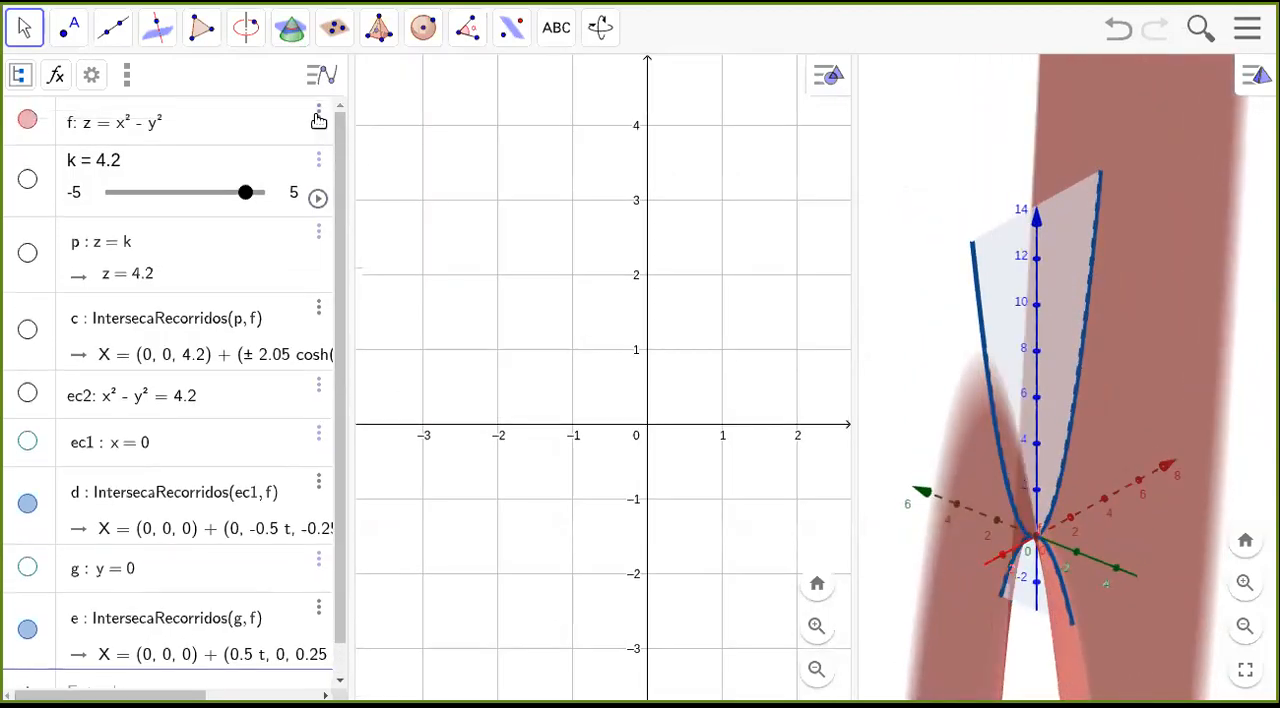
left_click(28, 119)
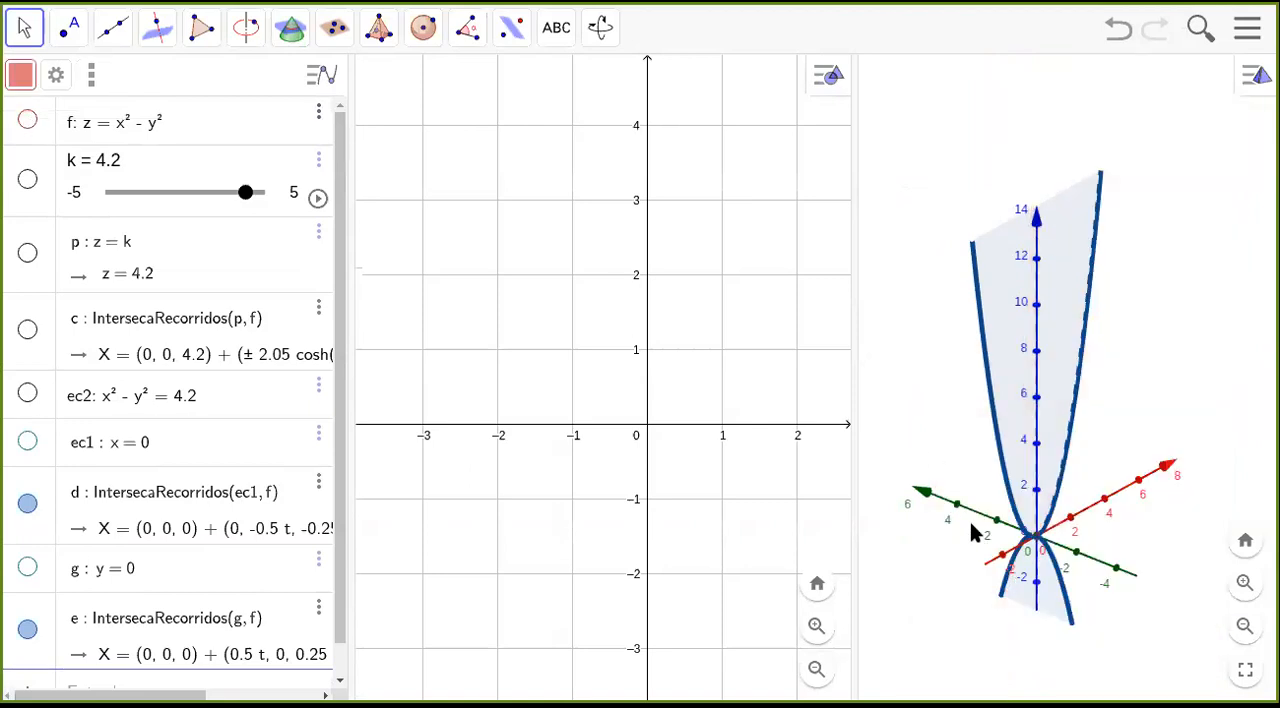
left_click_drag(952, 441, 1038, 456)
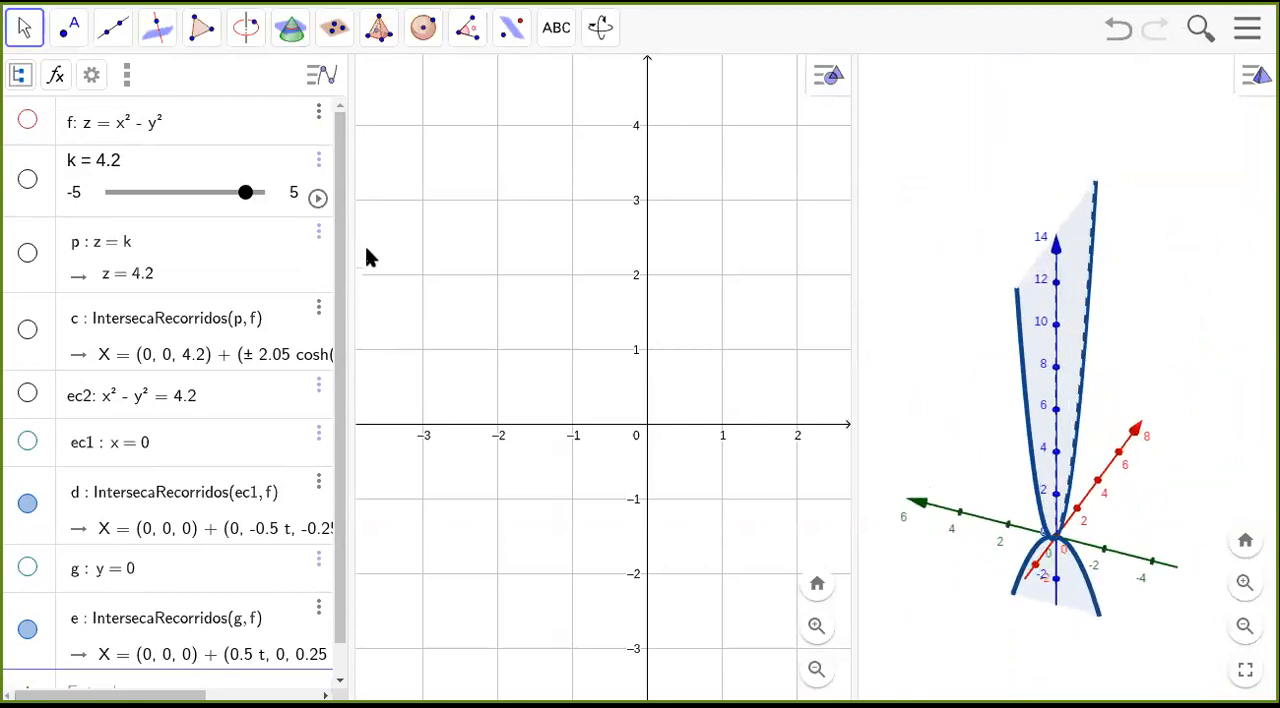
Show the intersection curve of plane z = k and the surface, and sweep slider k through its range to 4.4 to trace the level curves.
left_click(27, 330)
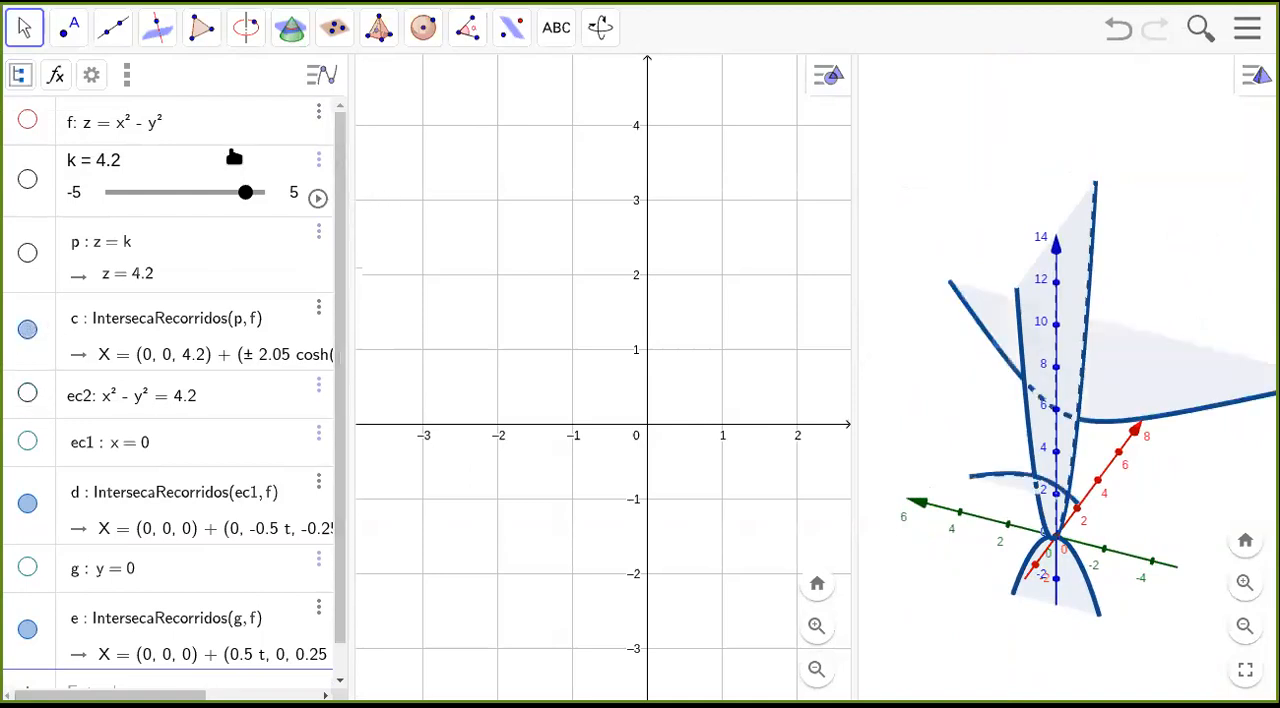
left_click_drag(245, 195, 89, 209)
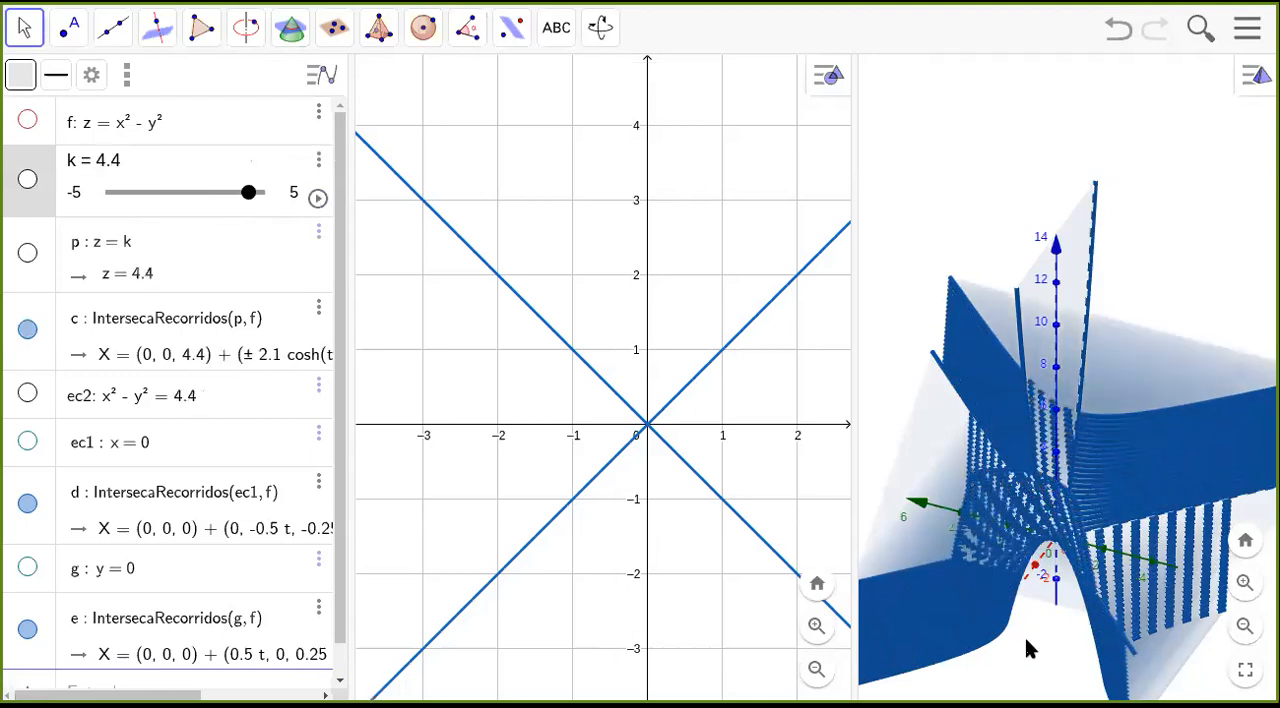
left_click_drag(1026, 640, 1000, 620)
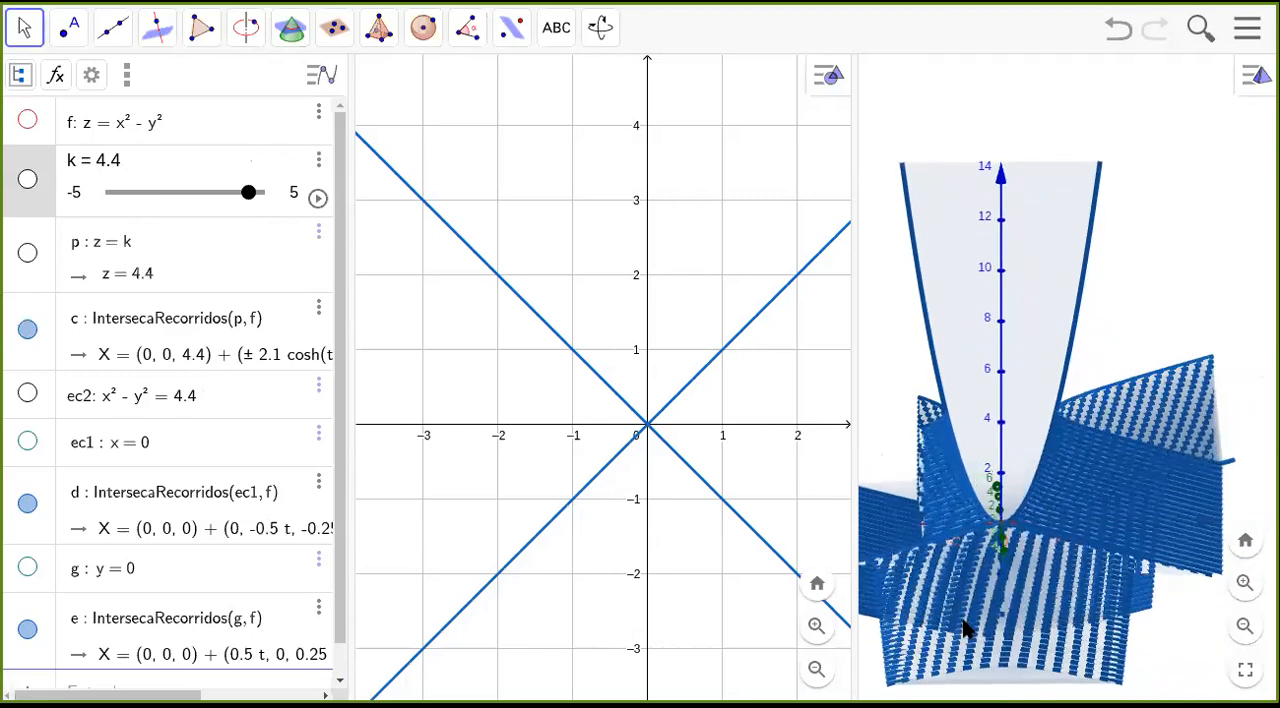